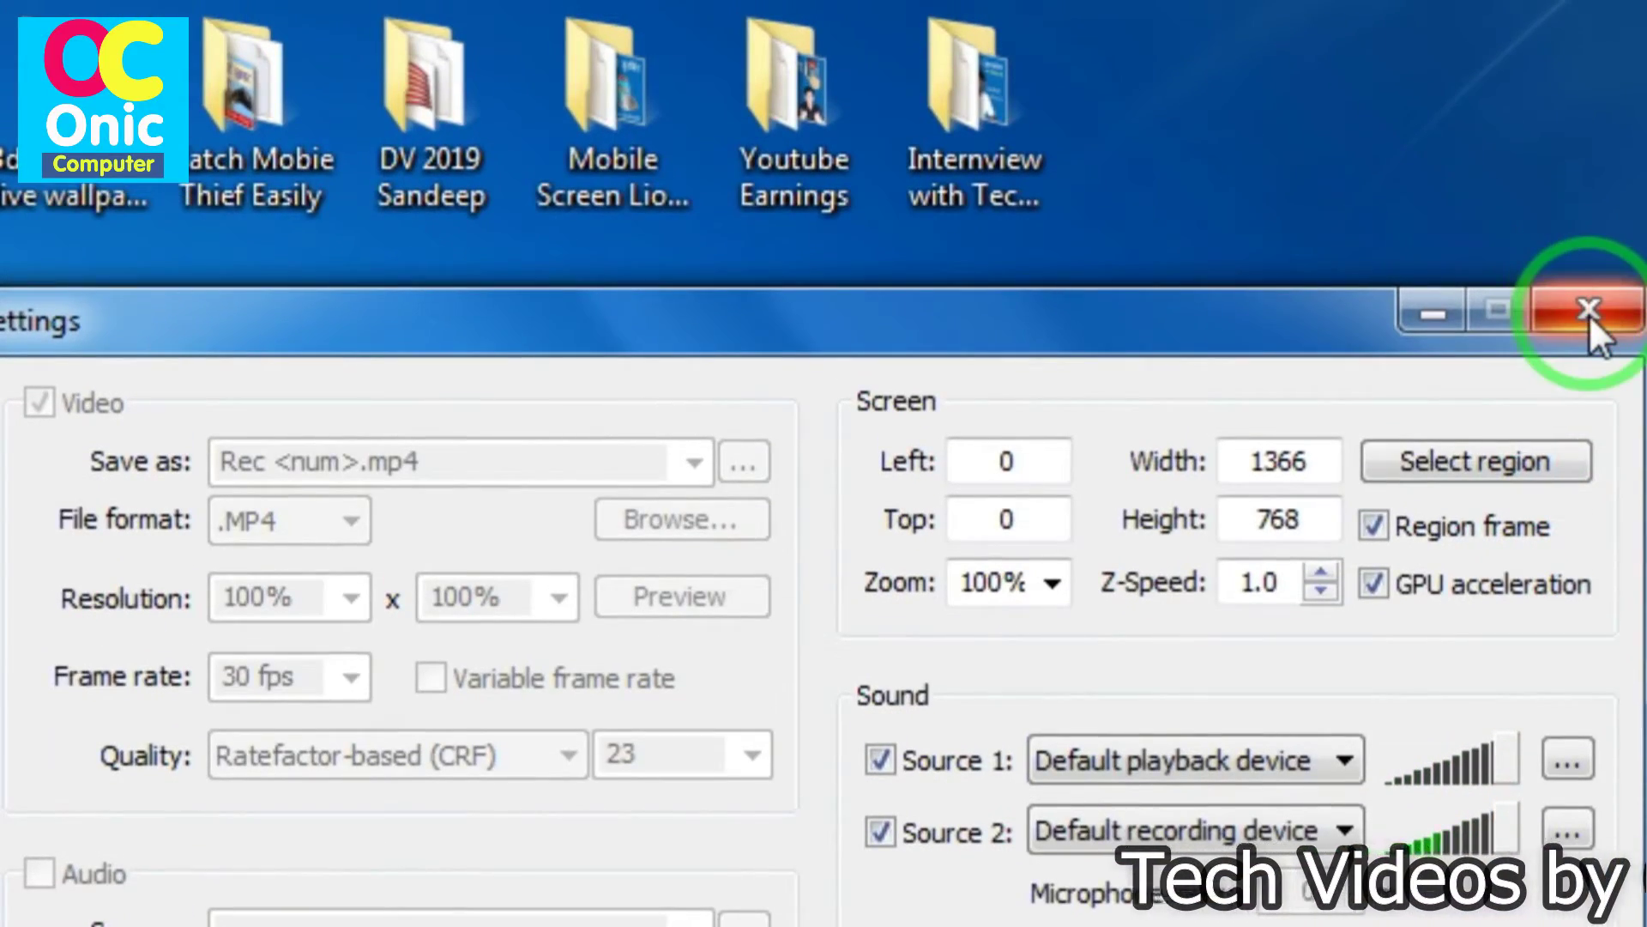
# Close the general settings, view the available recording modes, and close that window without choosing a mode.
pyautogui.click(1588, 314)
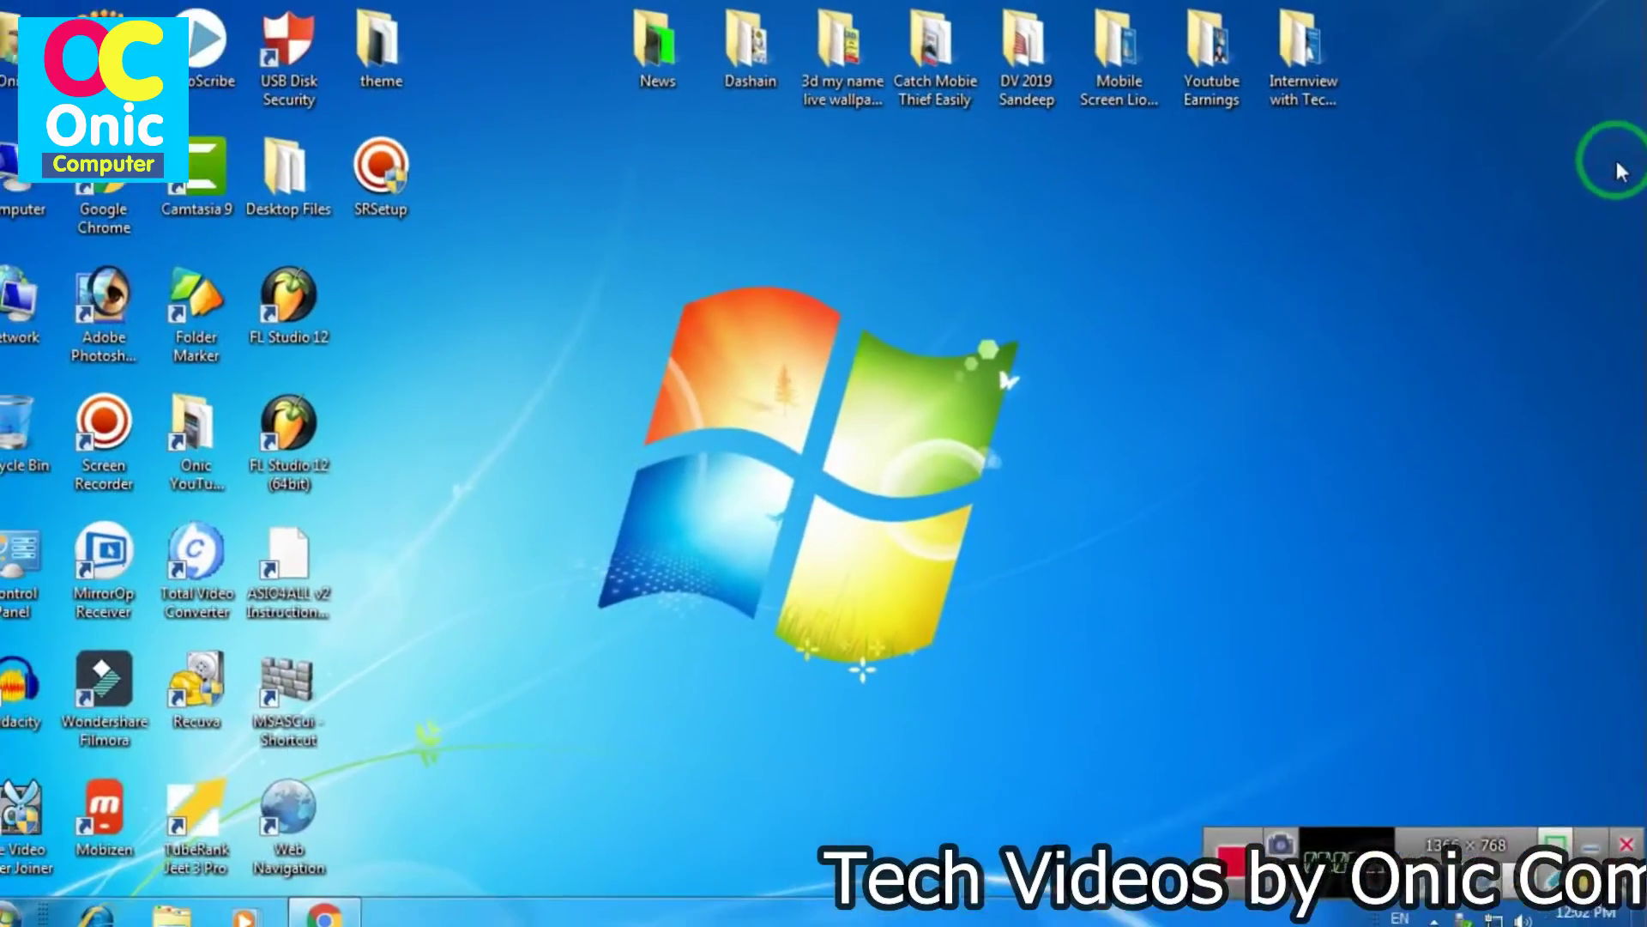
pyautogui.click(1627, 858)
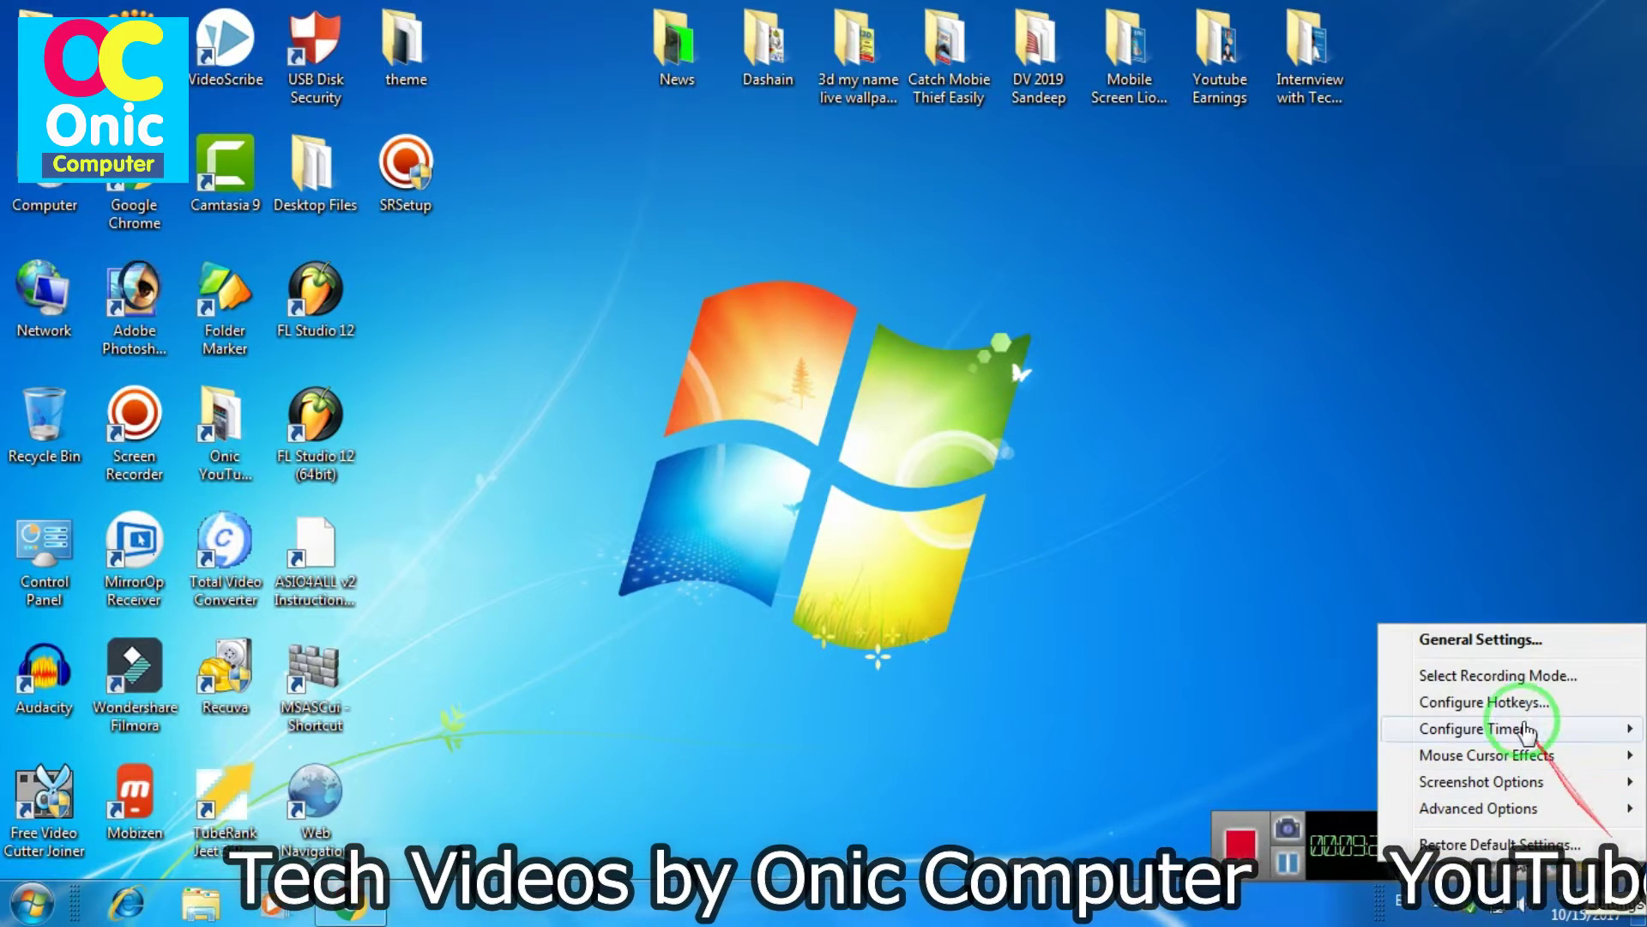
pyautogui.click(1503, 677)
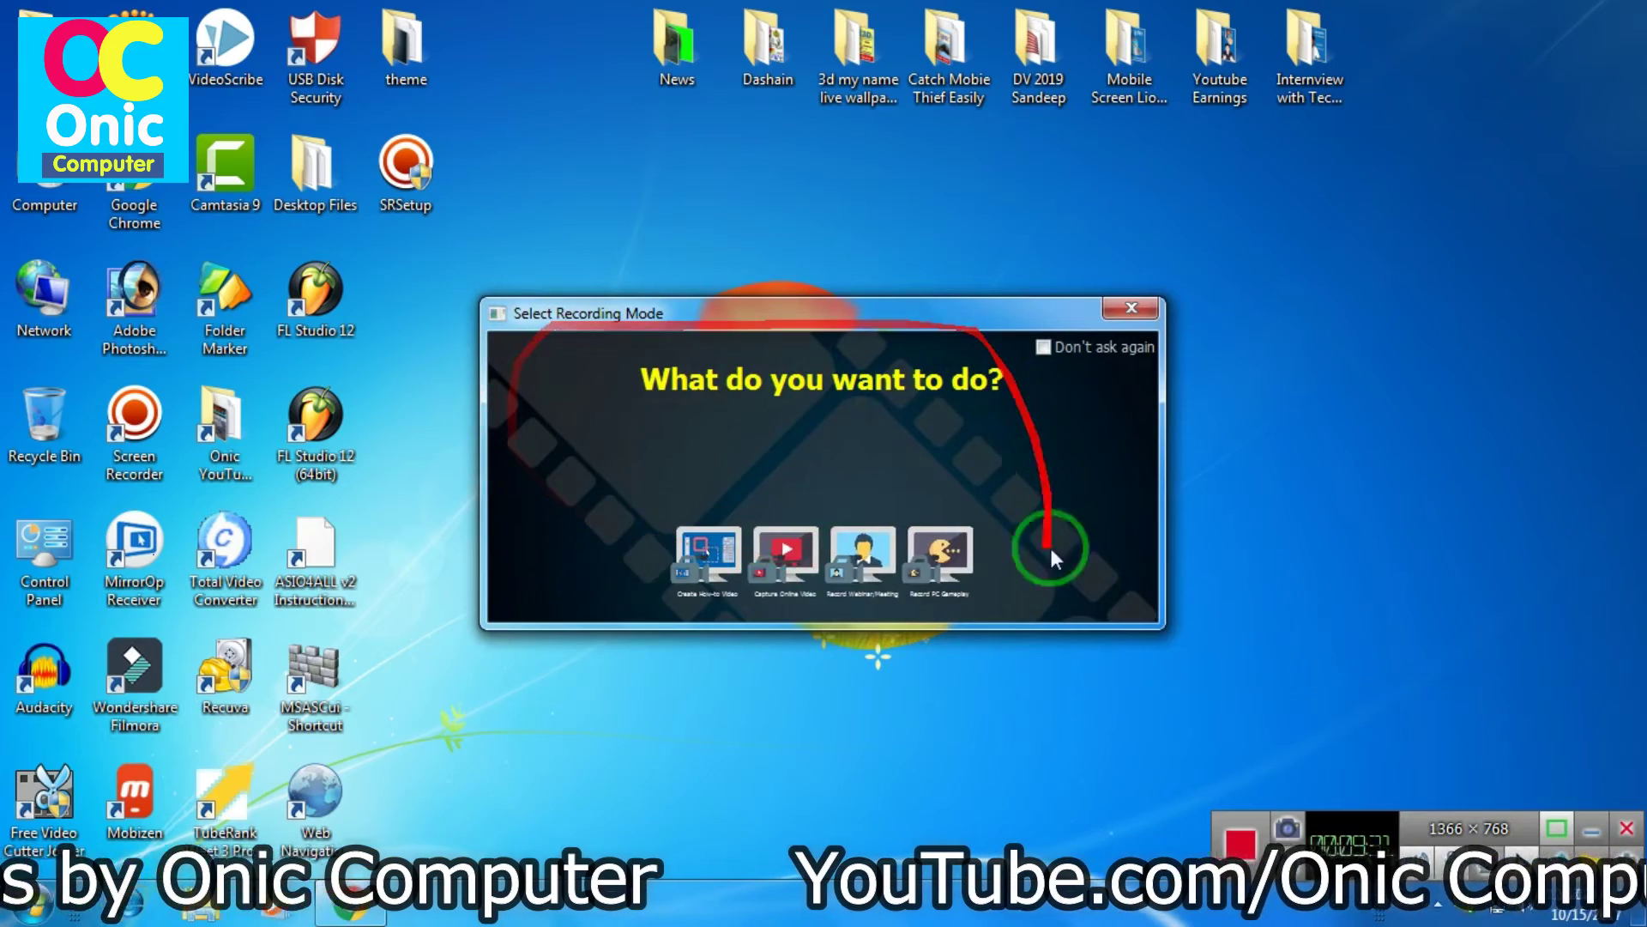
pyautogui.click(1124, 308)
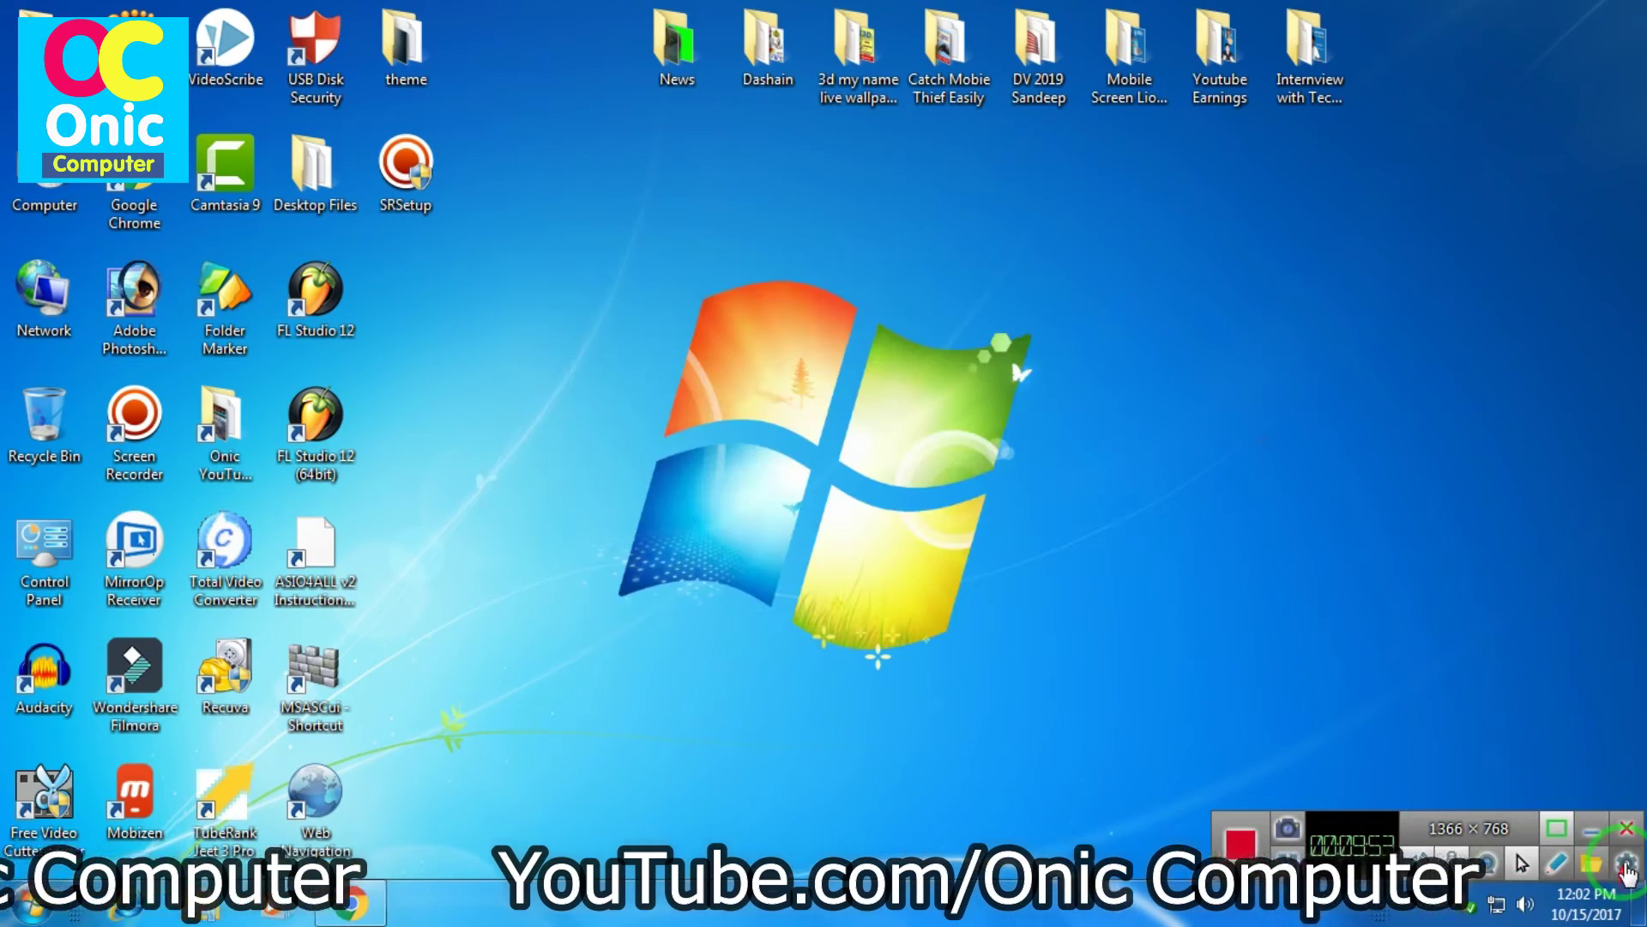
# Review the configured hotkeys, including the zoom shortcuts, and leave them without making changes.
pyautogui.click(1626, 857)
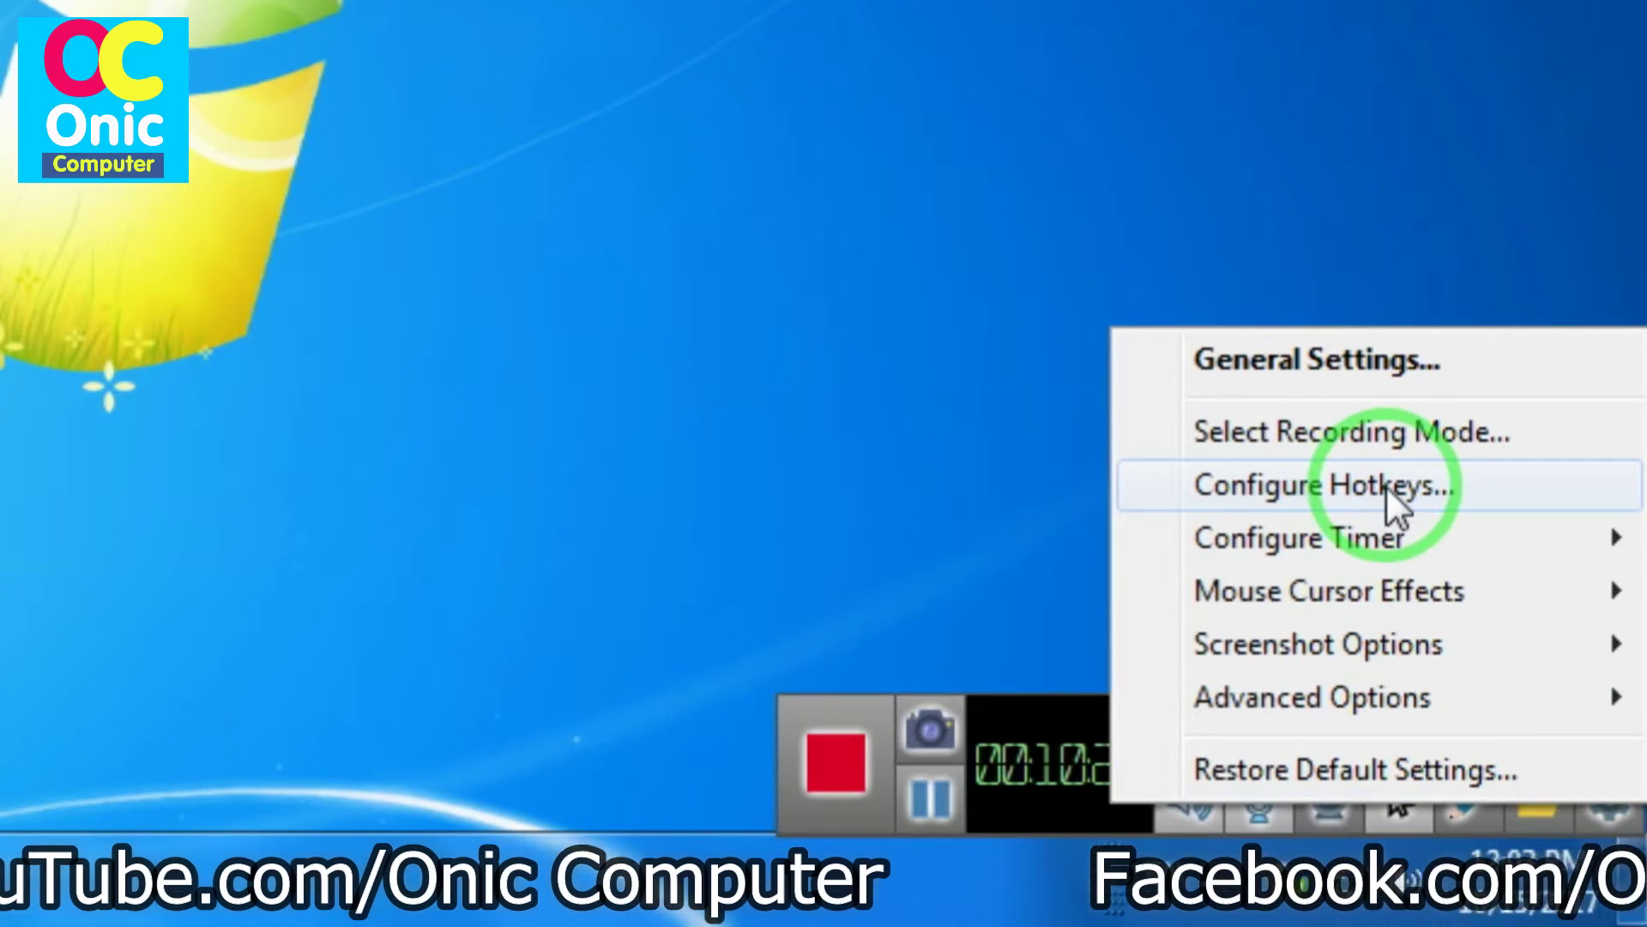
pyautogui.click(1394, 489)
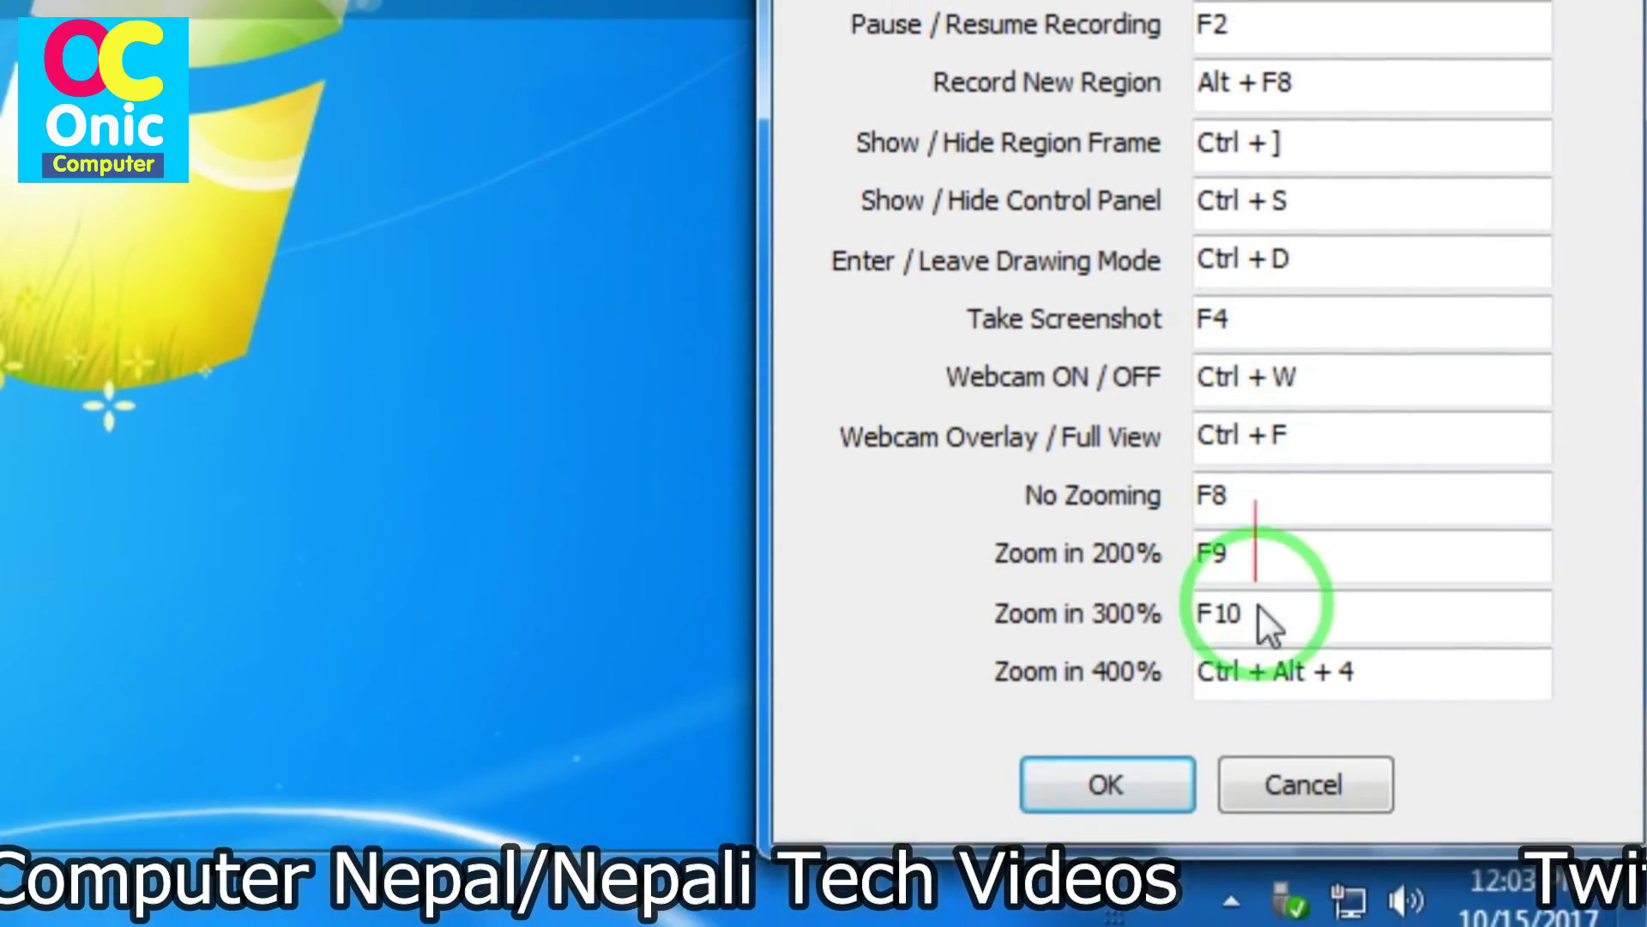
pyautogui.click(1274, 763)
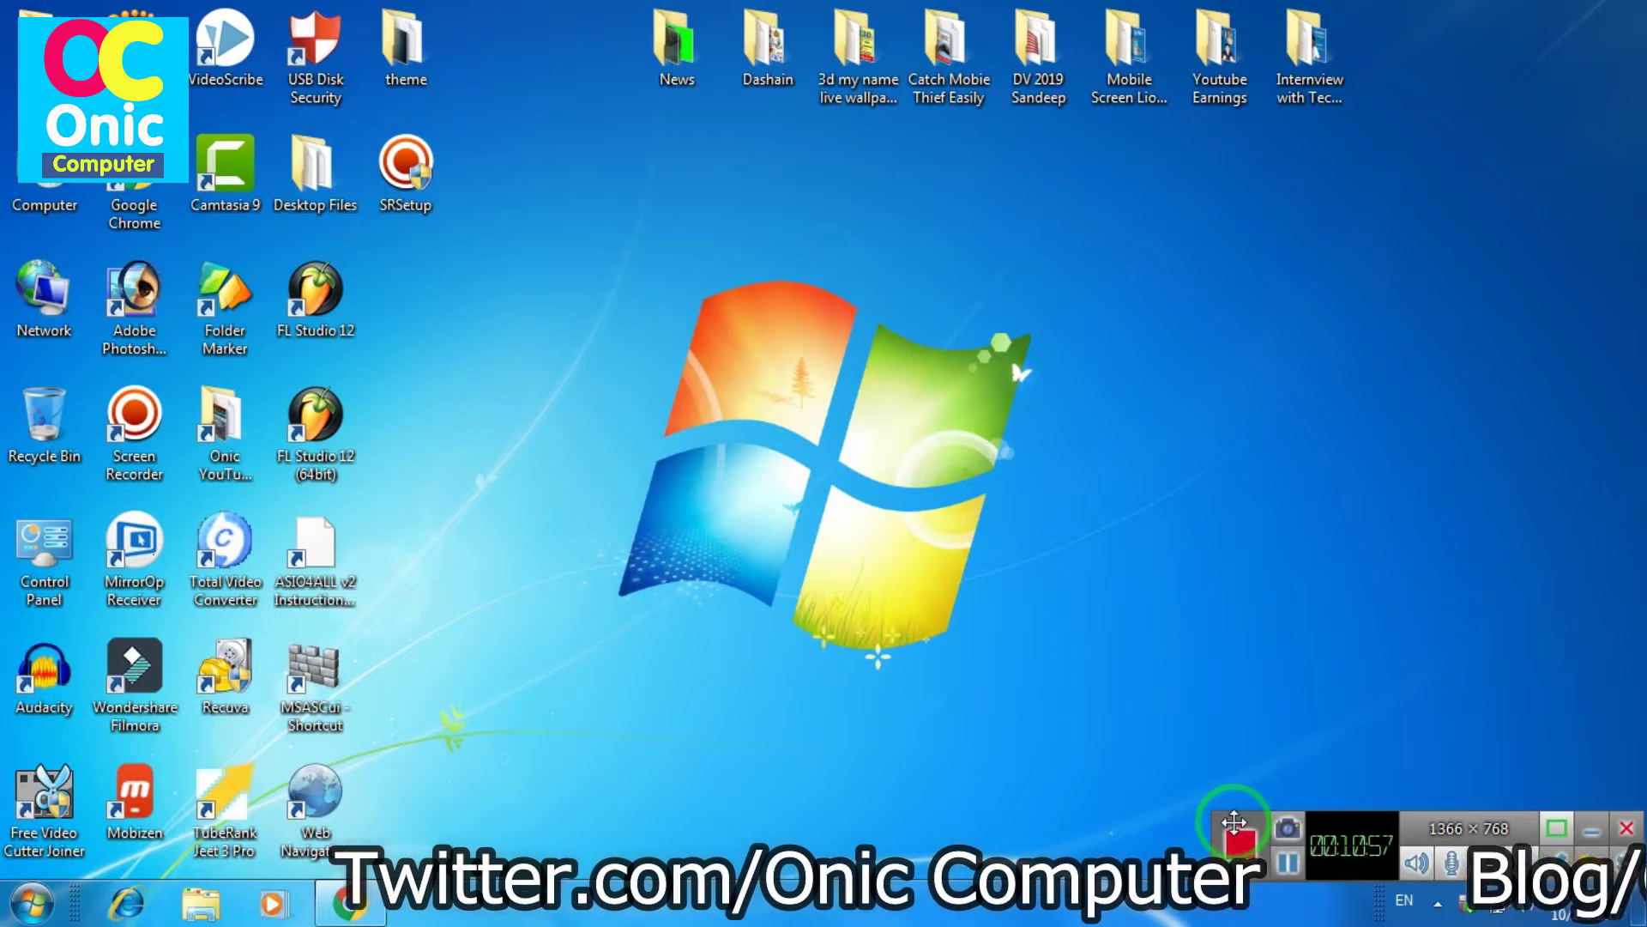
# Move the floating recorder control panel up on the desktop and back down to just above the taskbar.
pyautogui.moveTo(1233, 823); pyautogui.dragTo(1206, 716)
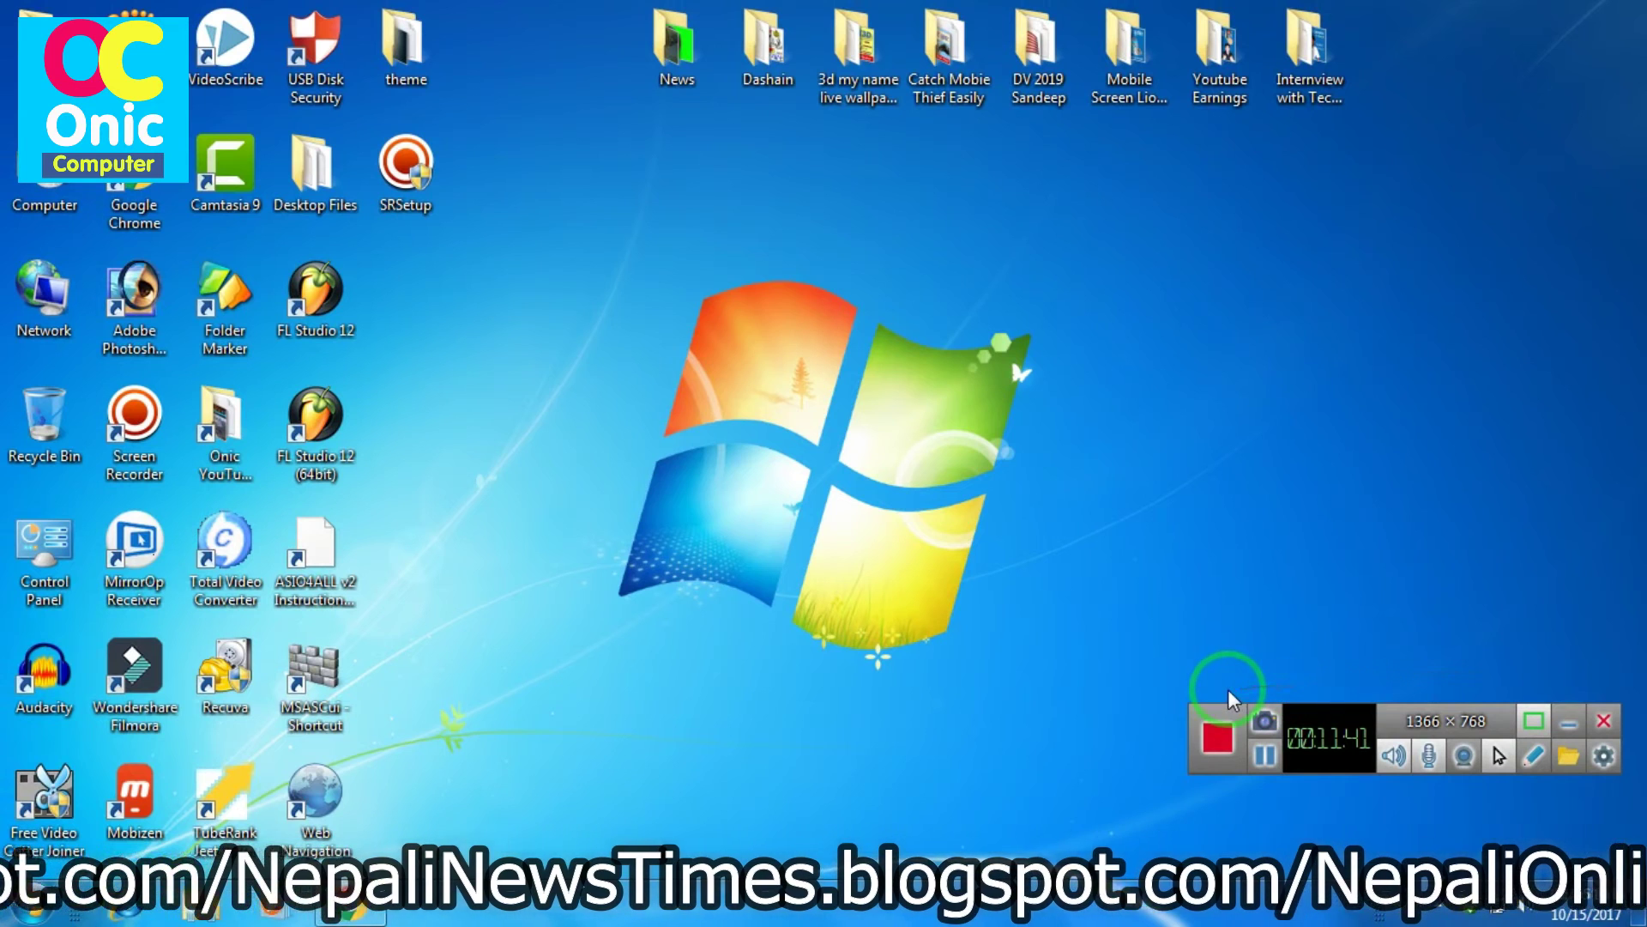
pyautogui.moveTo(1201, 705); pyautogui.dragTo(1226, 787)
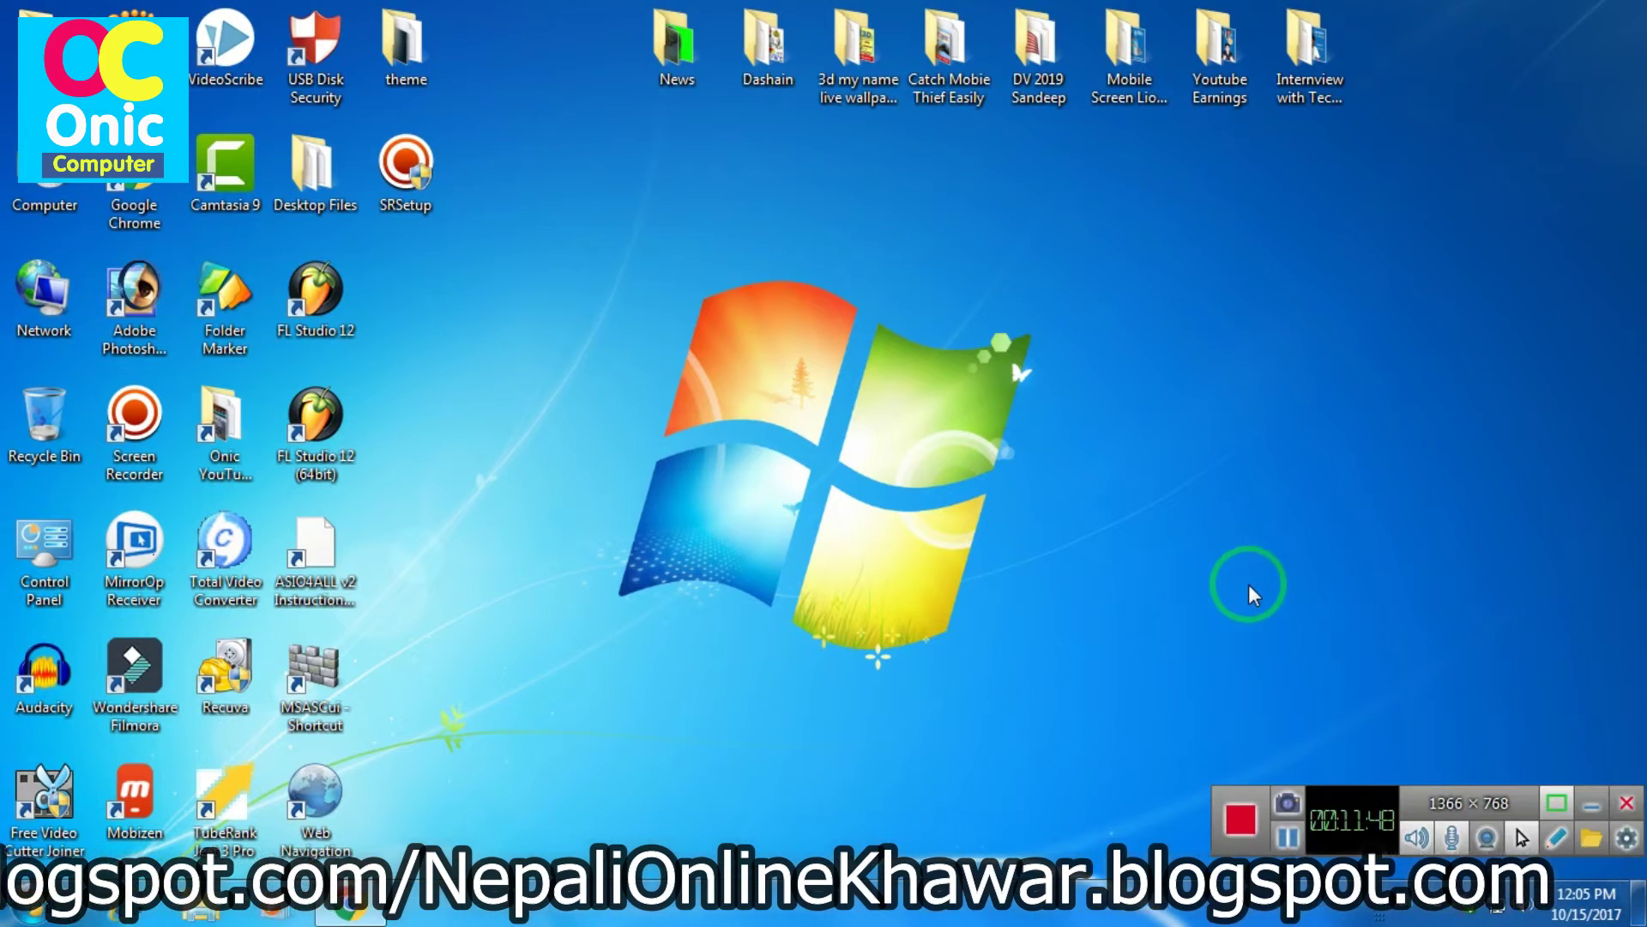
# Reopen the hotkey configuration to check the assigned recording and control panel shortcuts, and close it.
pyautogui.click(1627, 837)
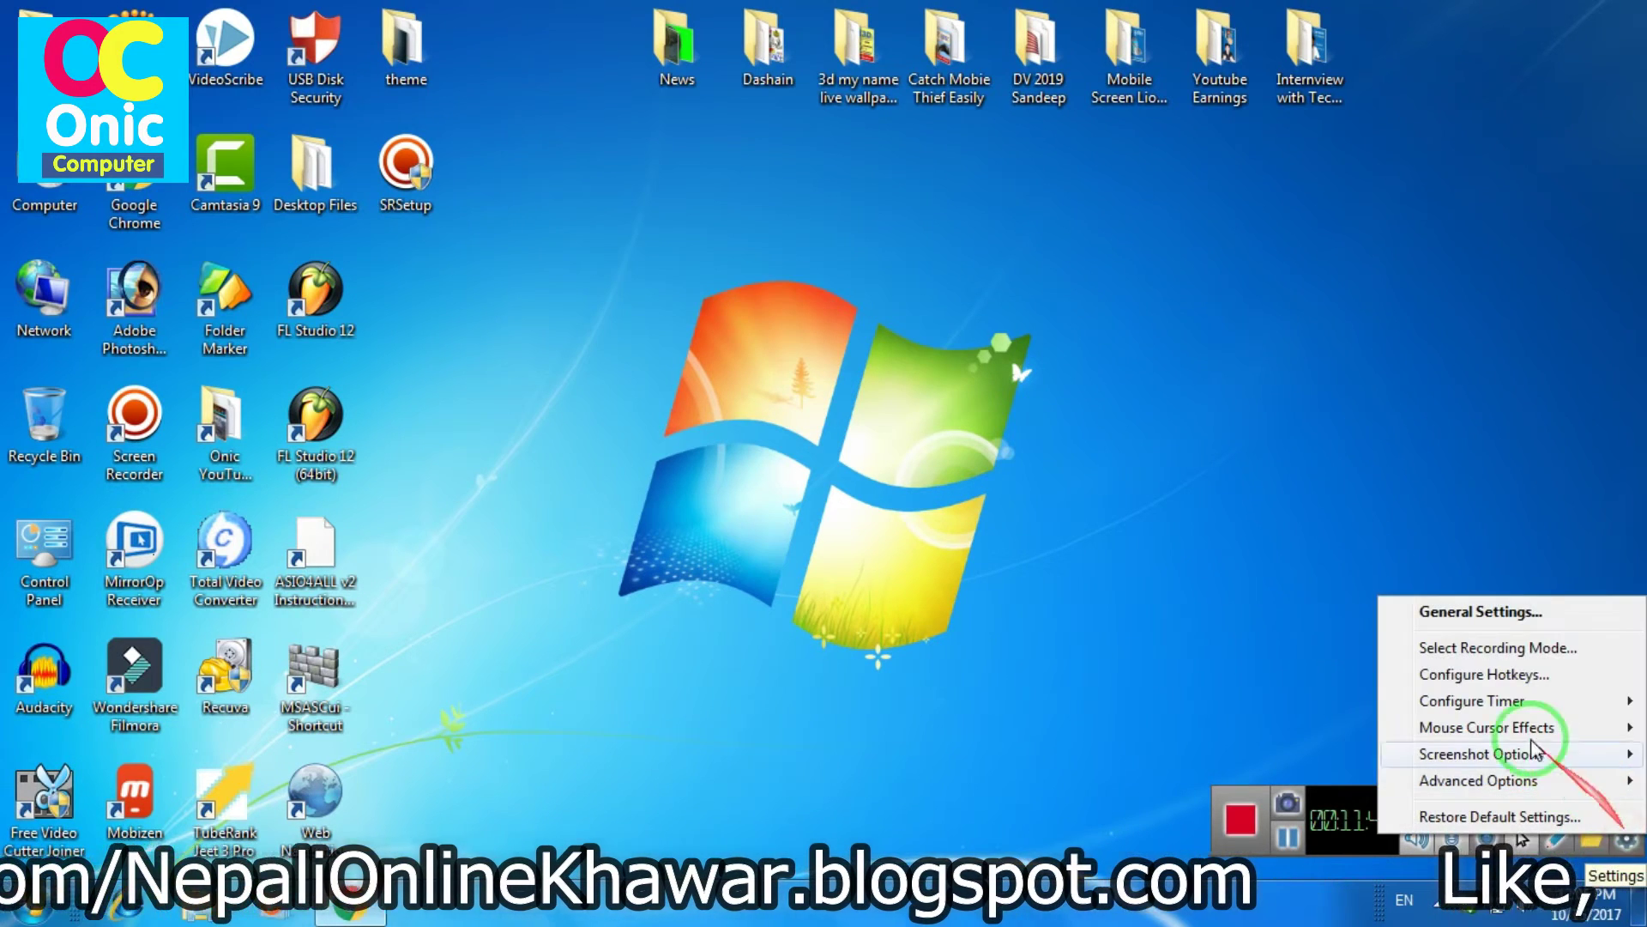
pyautogui.click(1509, 678)
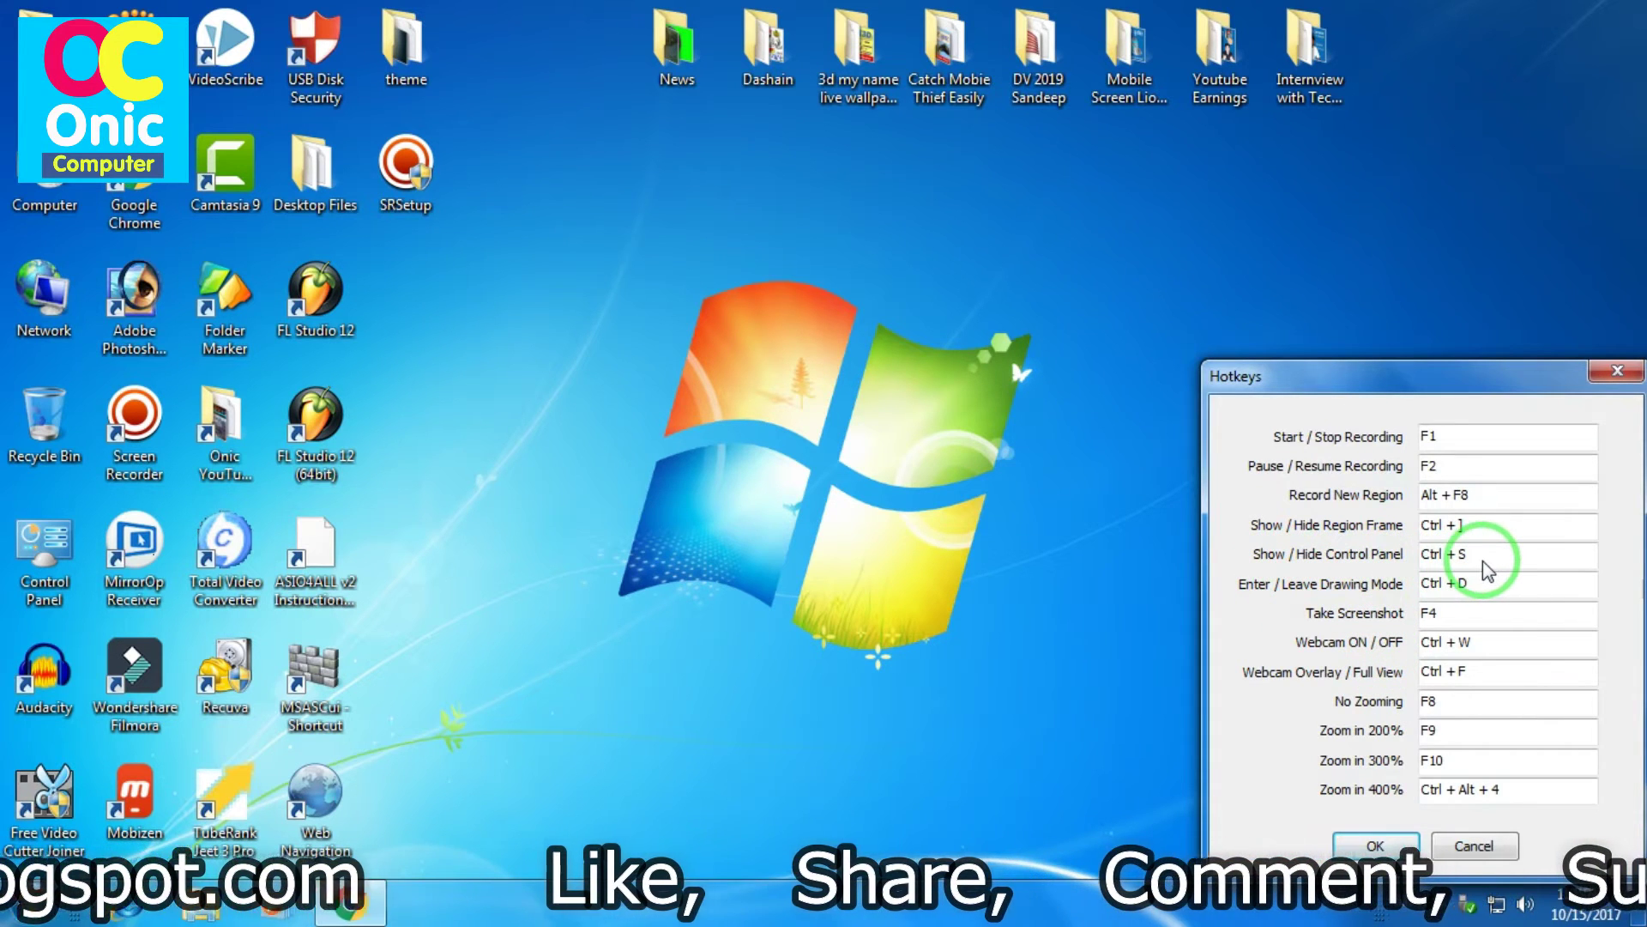
pyautogui.click(1613, 374)
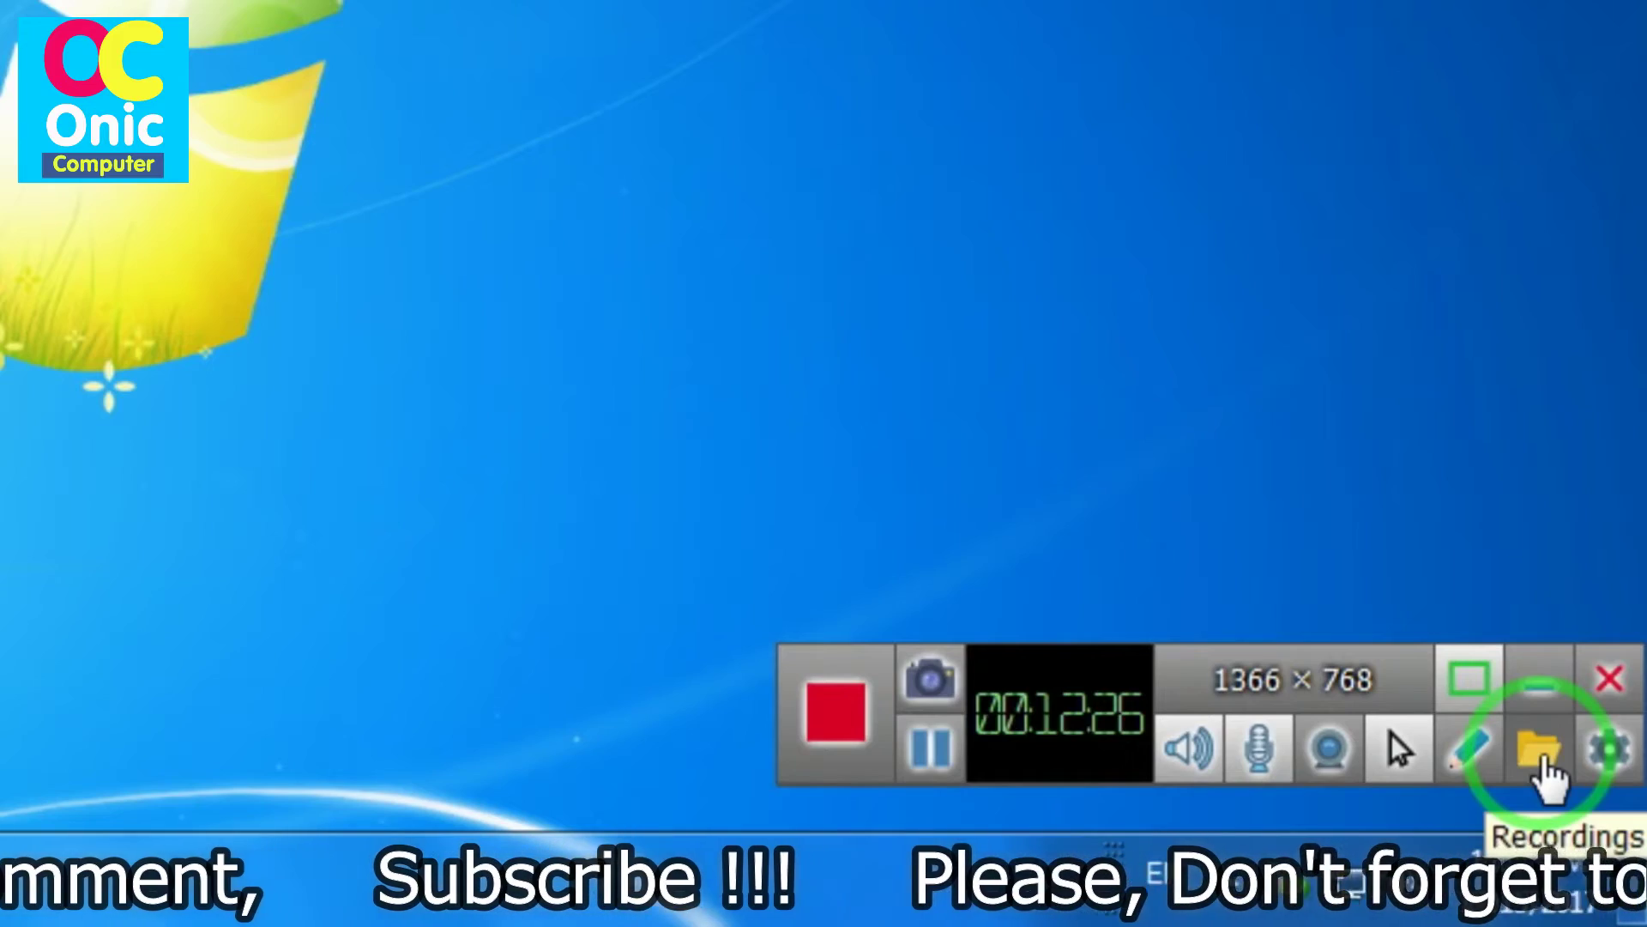
# Open the list of saved recordings for review and editing, and select Rec 0004.
pyautogui.click(1540, 762)
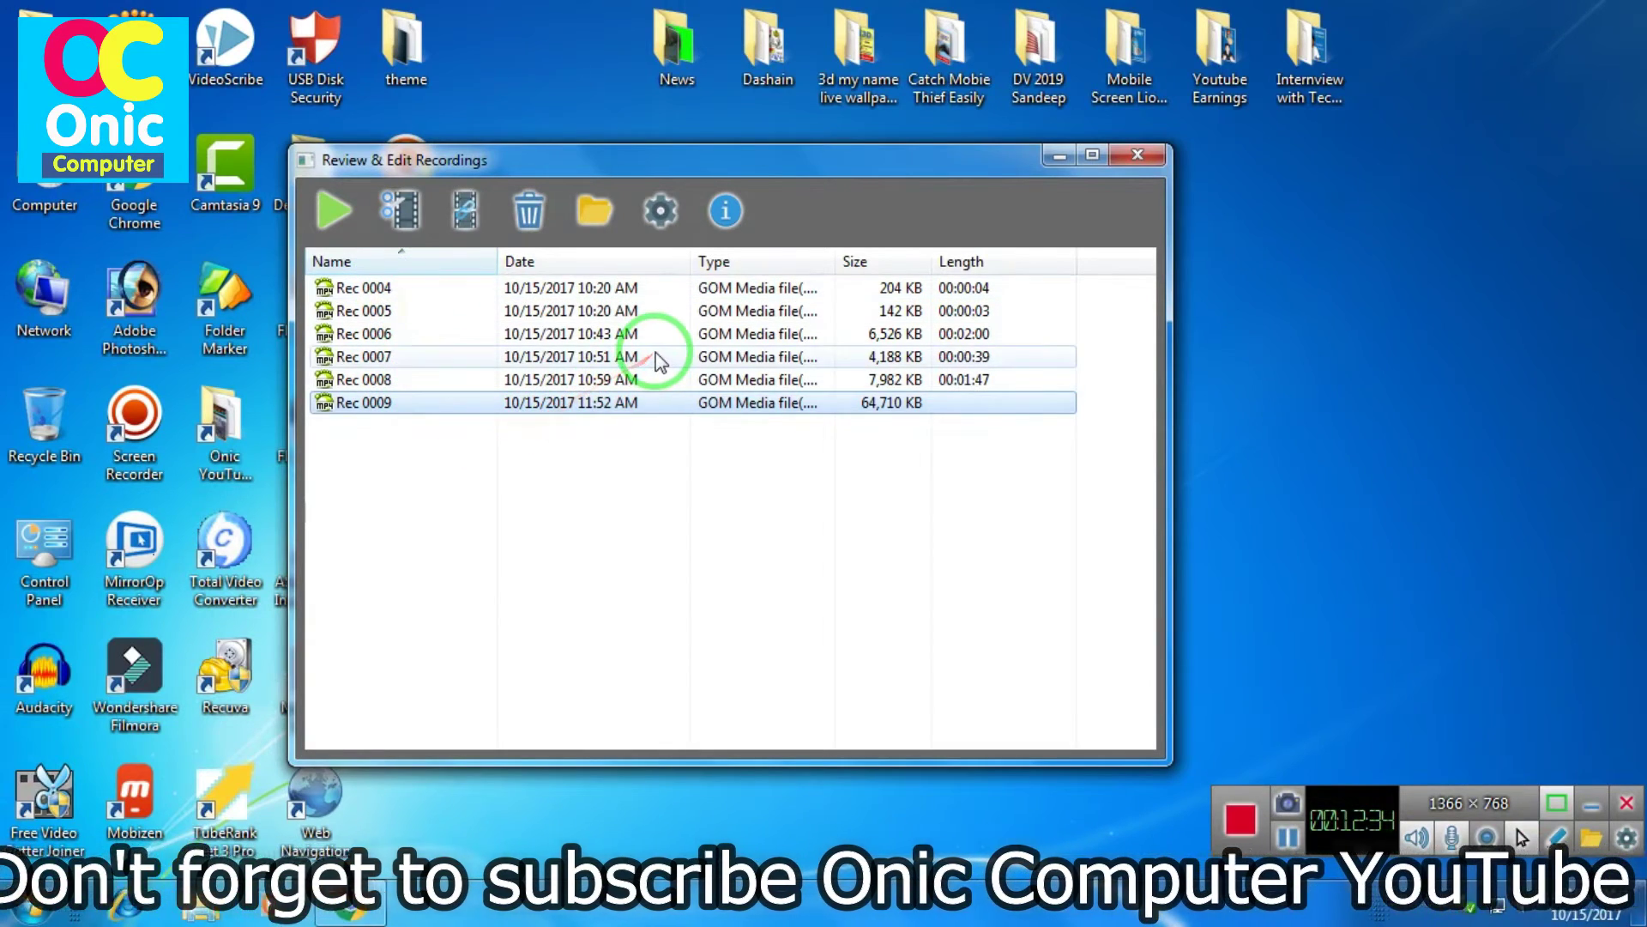
pyautogui.click(1248, 342)
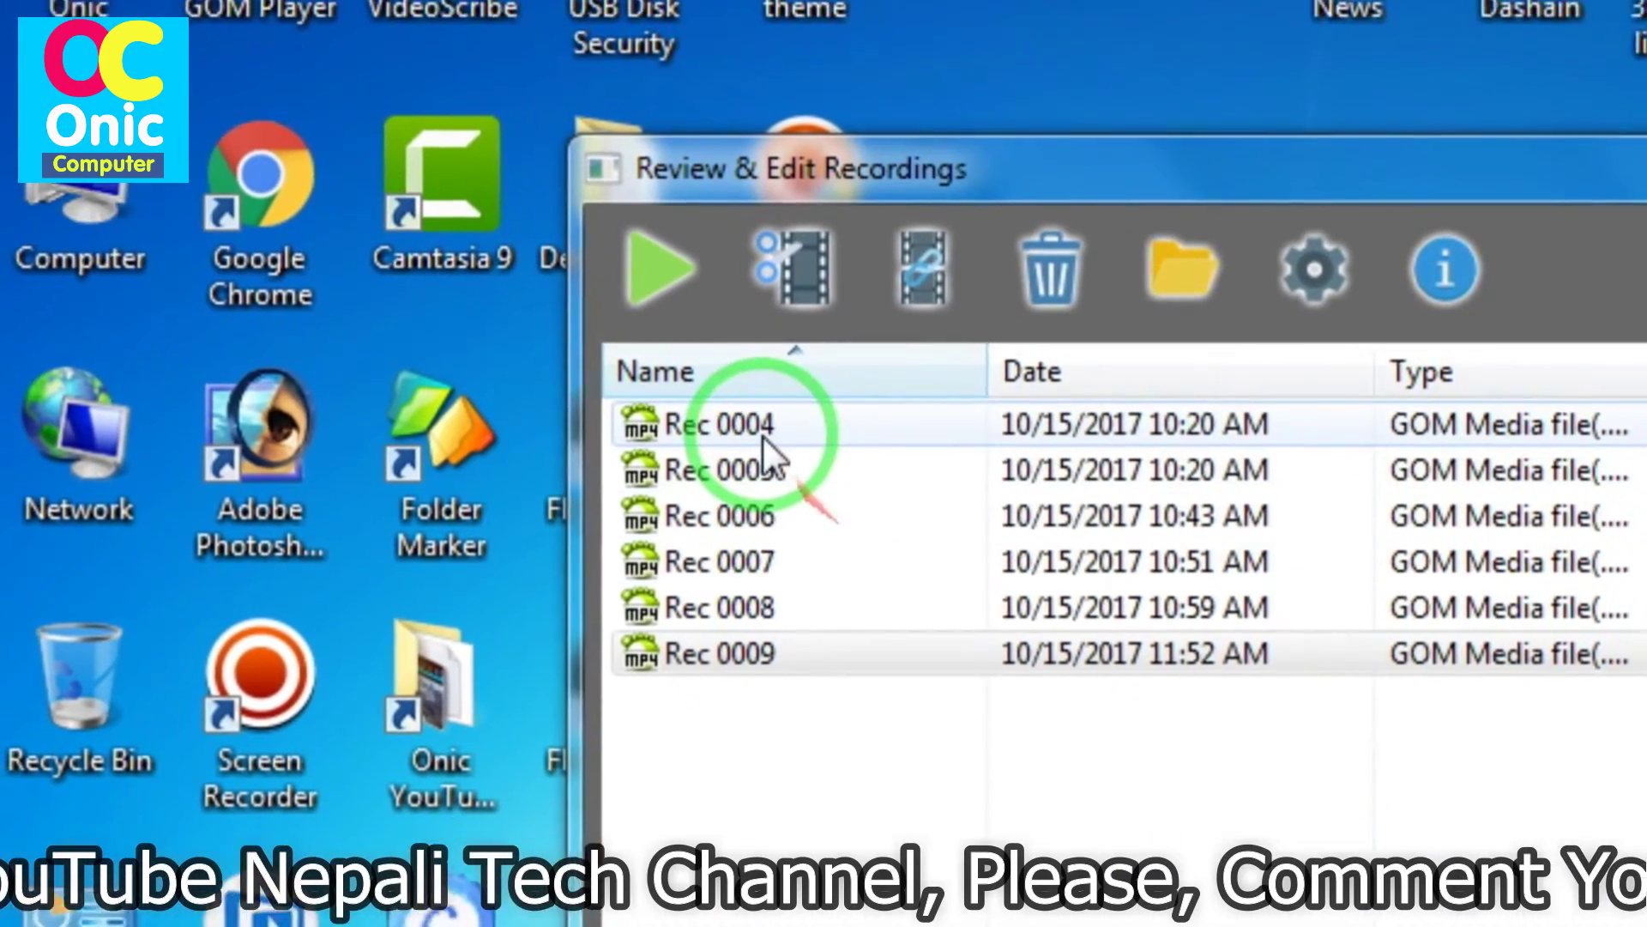
pyautogui.click(725, 349)
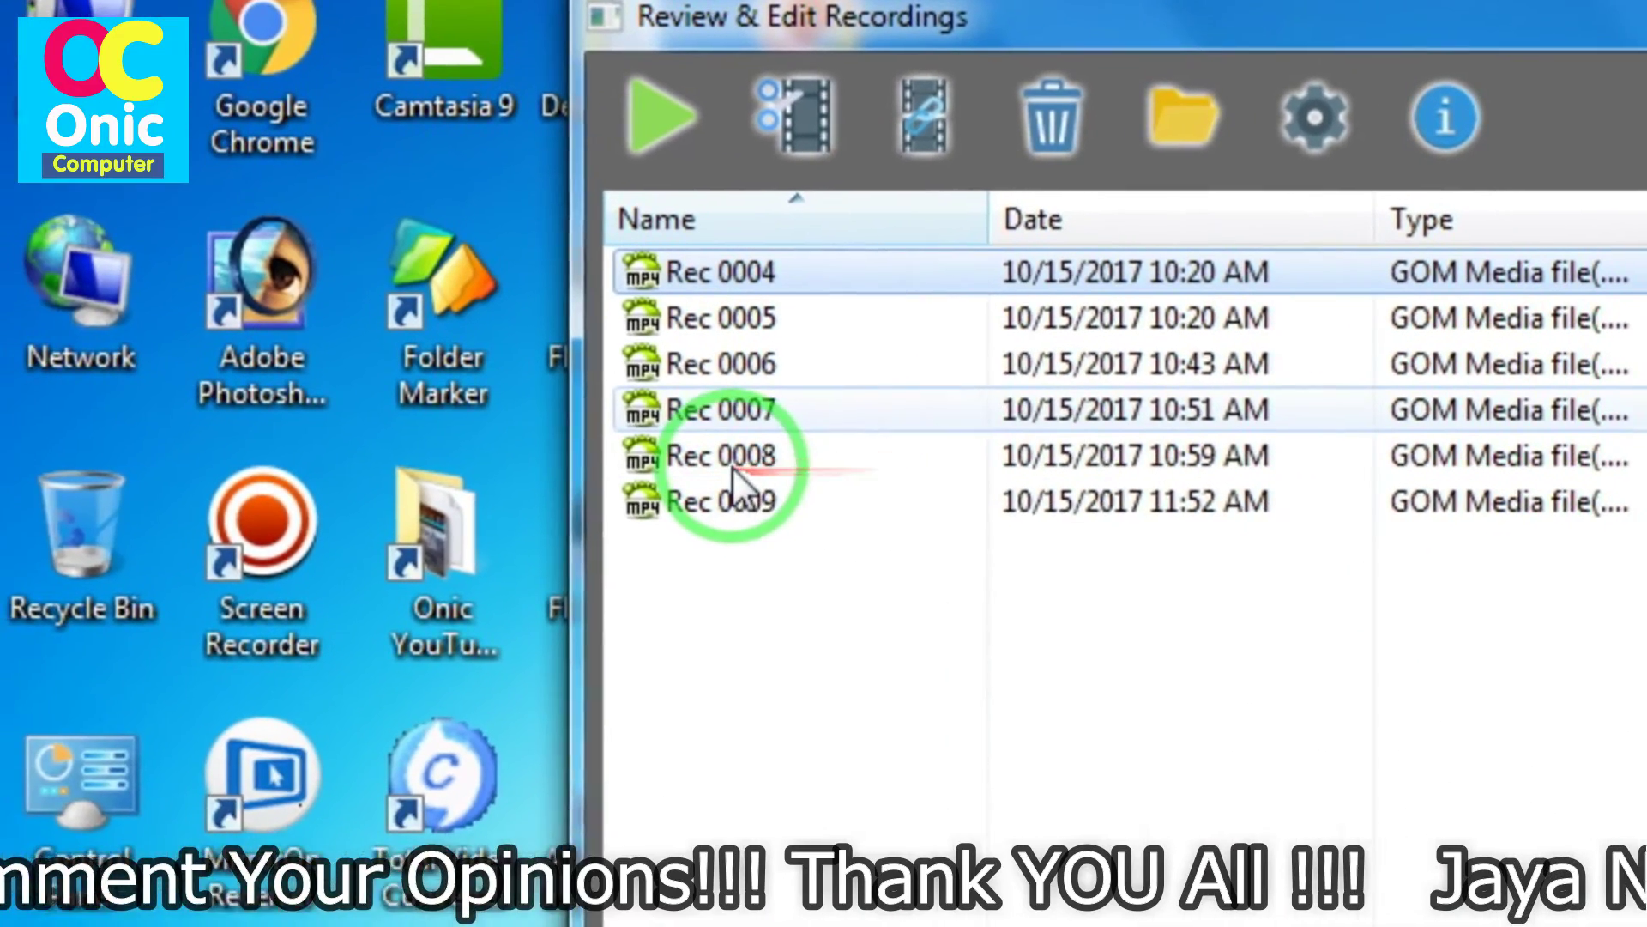
# Cut Rec 0006 to a clip about 8 seconds long starting at about 00:00:09.414, and save it.
pyautogui.moveTo(738, 769)
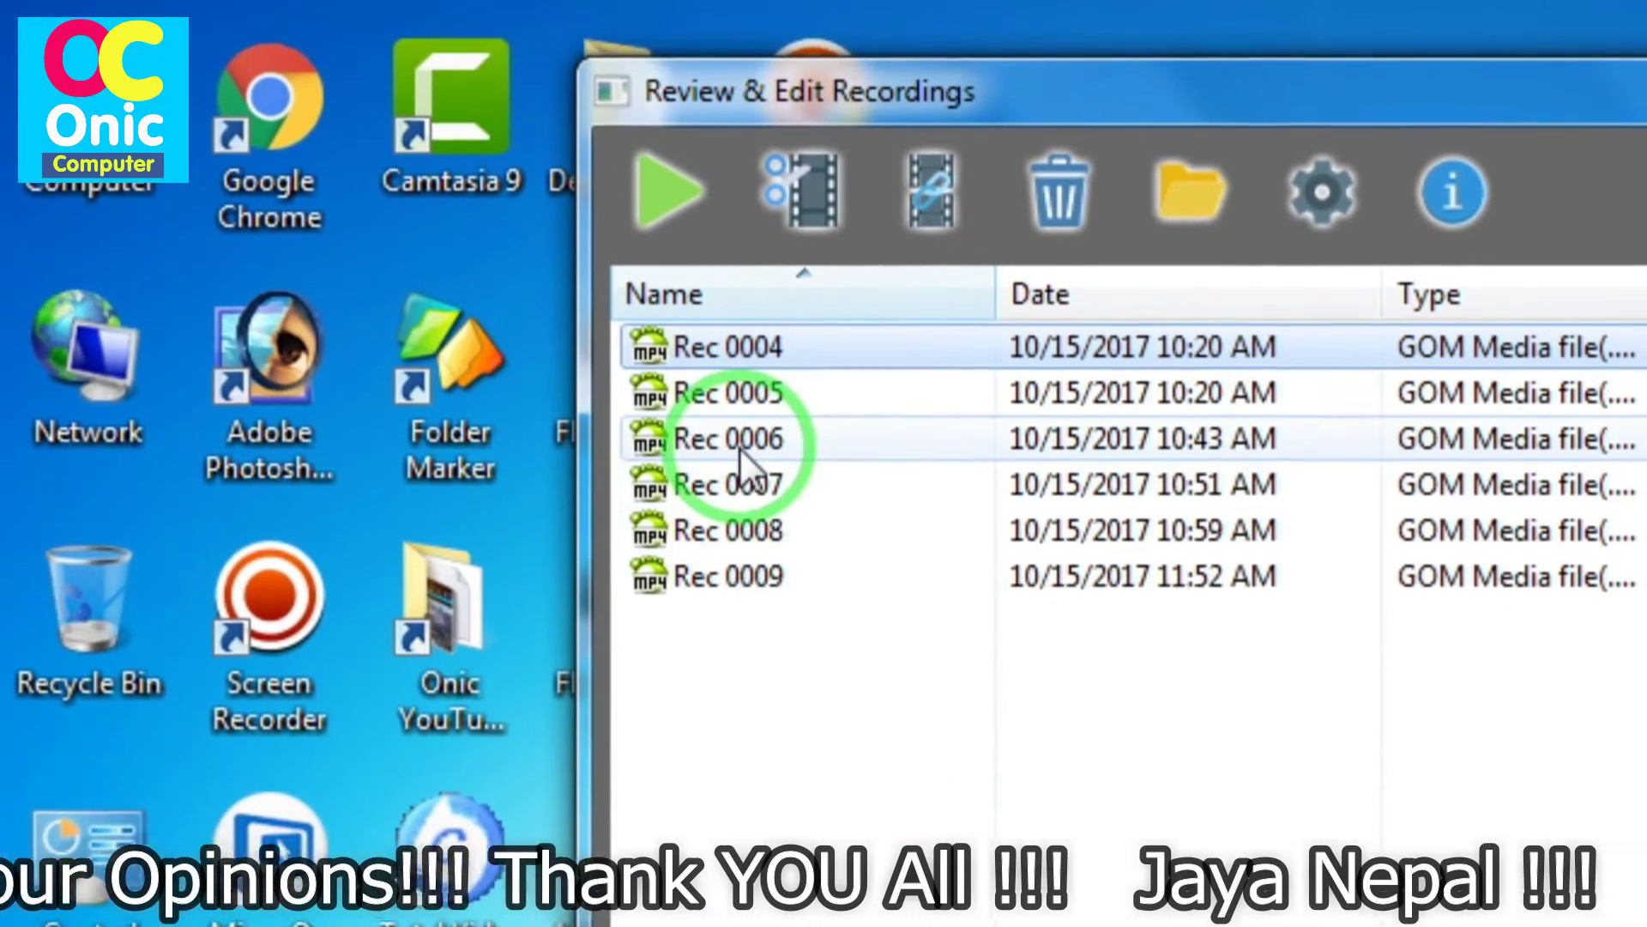
pyautogui.click(736, 362)
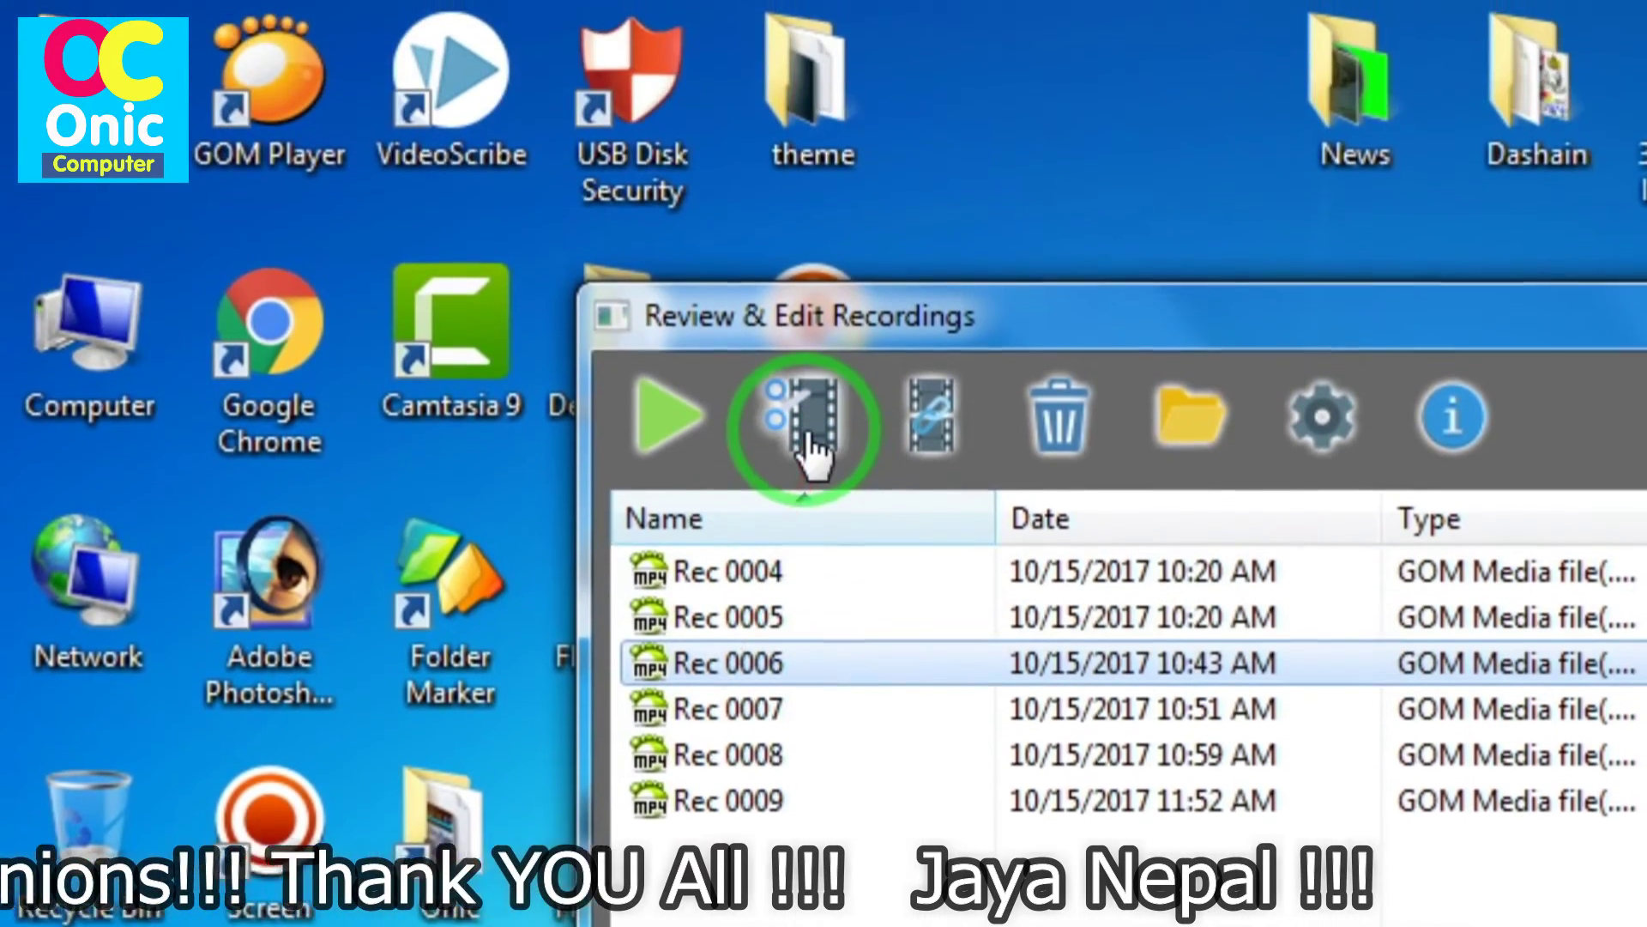
pyautogui.click(804, 433)
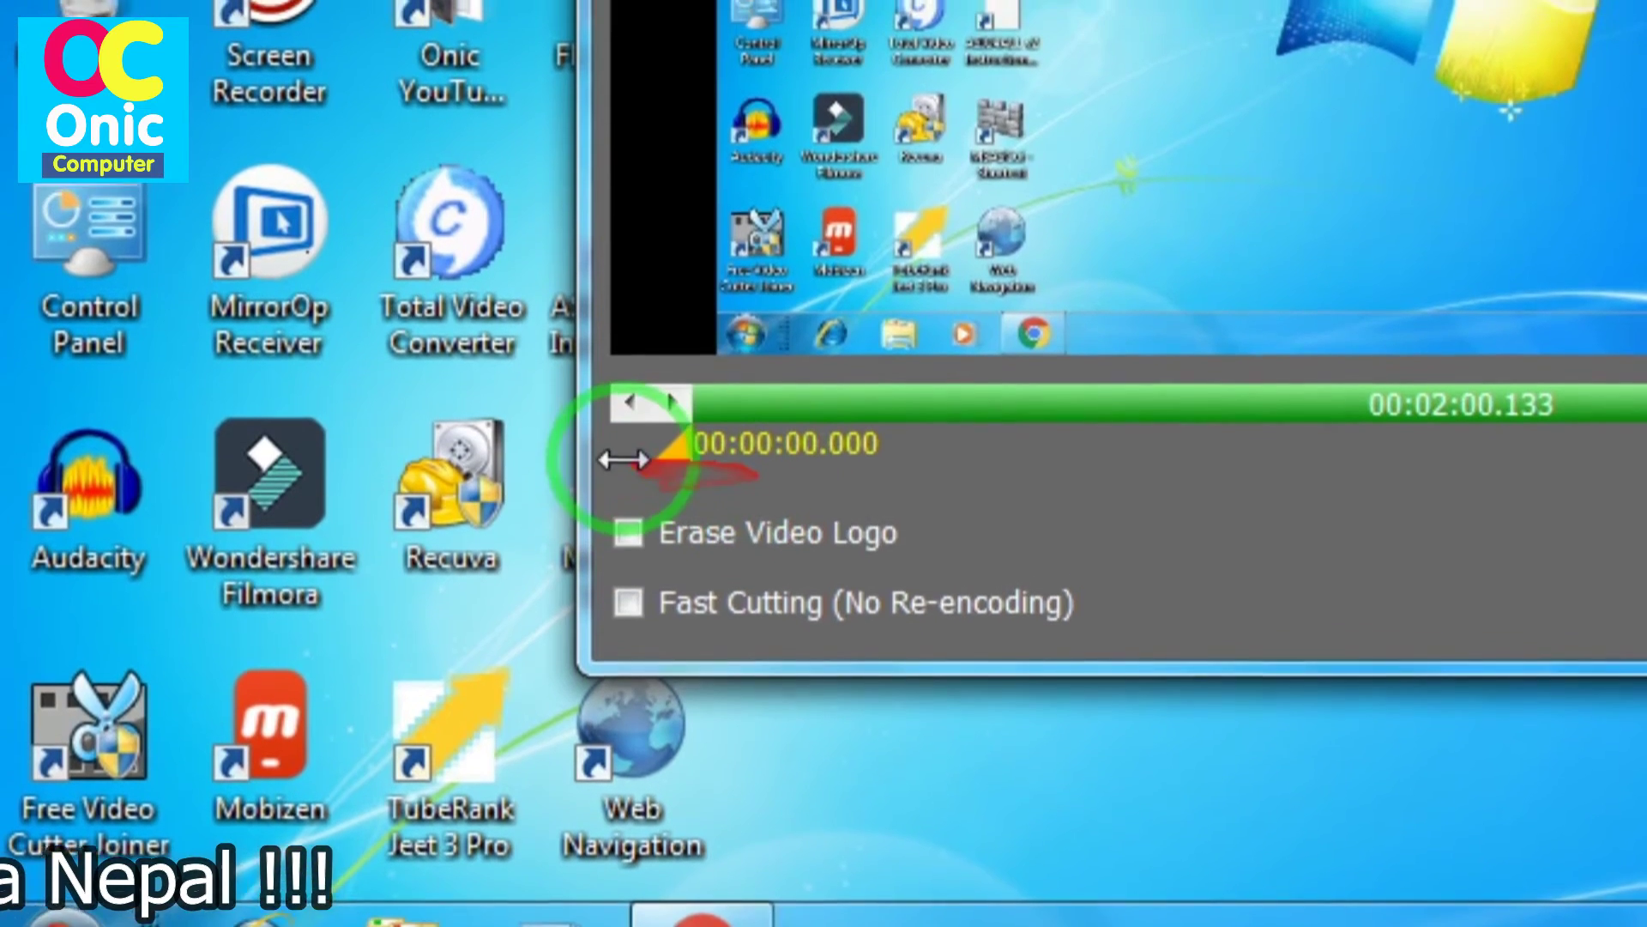
pyautogui.moveTo(669, 455)
pyautogui.mouseDown()
pyautogui.moveTo(750, 471)
pyautogui.moveTo(1168, 464)
pyautogui.mouseUp()
pyautogui.moveTo(1373, 467)
pyautogui.mouseDown()
pyautogui.moveTo(670, 471)
pyautogui.moveTo(692, 449)
pyautogui.moveTo(807, 476)
pyautogui.moveTo(752, 458)
pyautogui.moveTo(497, 463)
pyautogui.mouseUp()
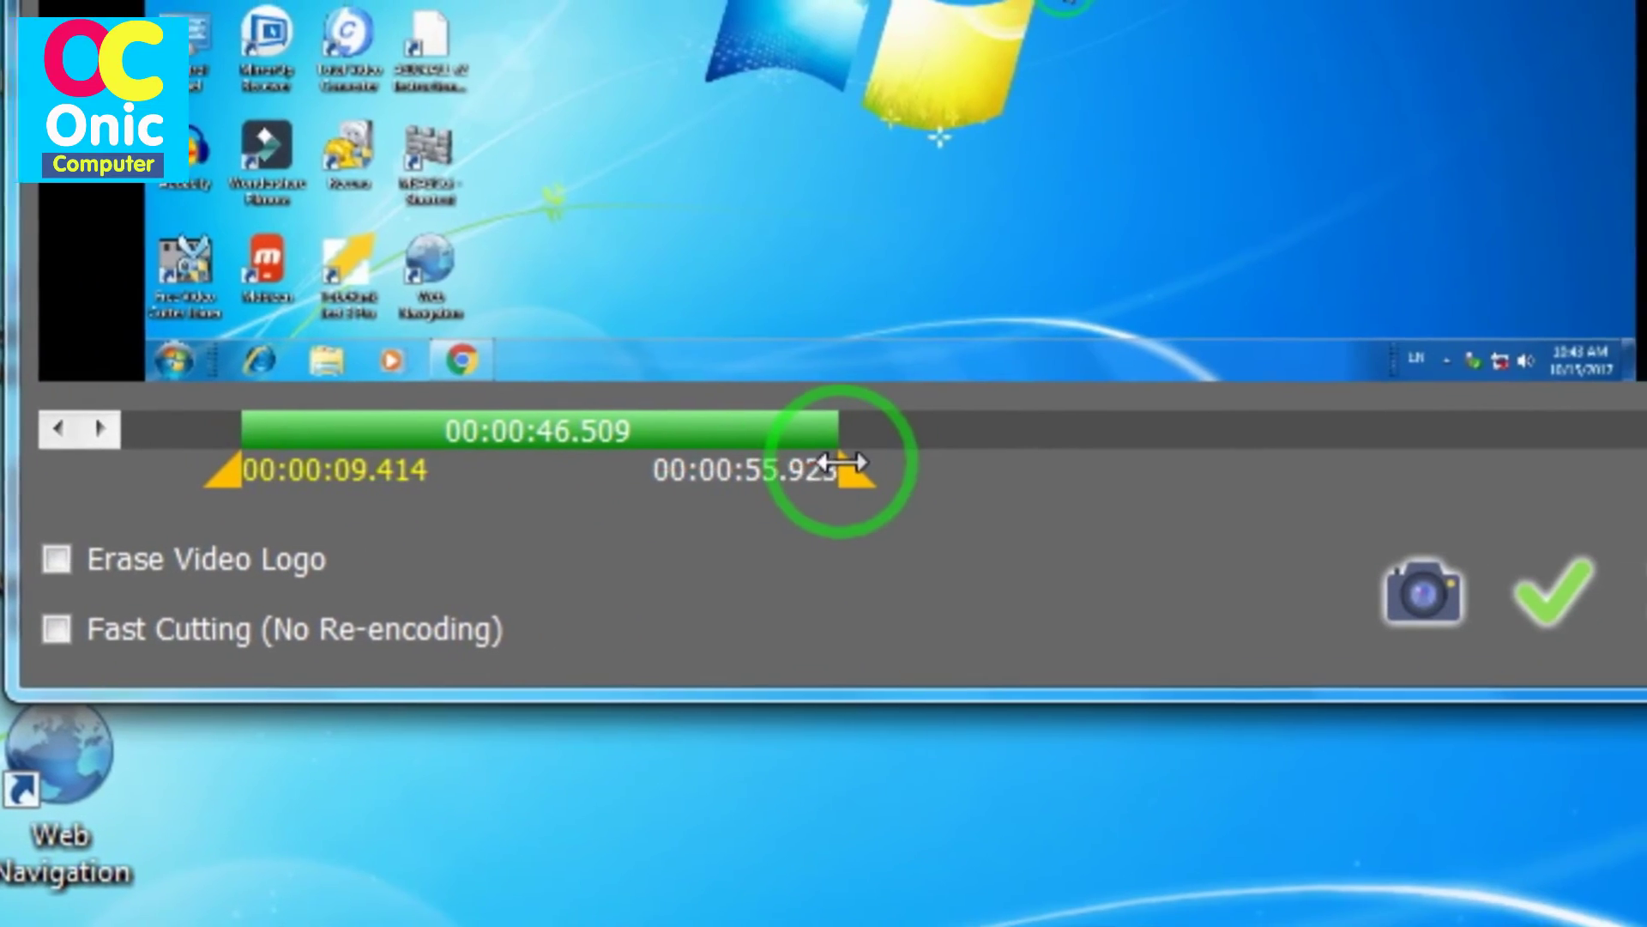
pyautogui.moveTo(1115, 463); pyautogui.dragTo(585, 452)
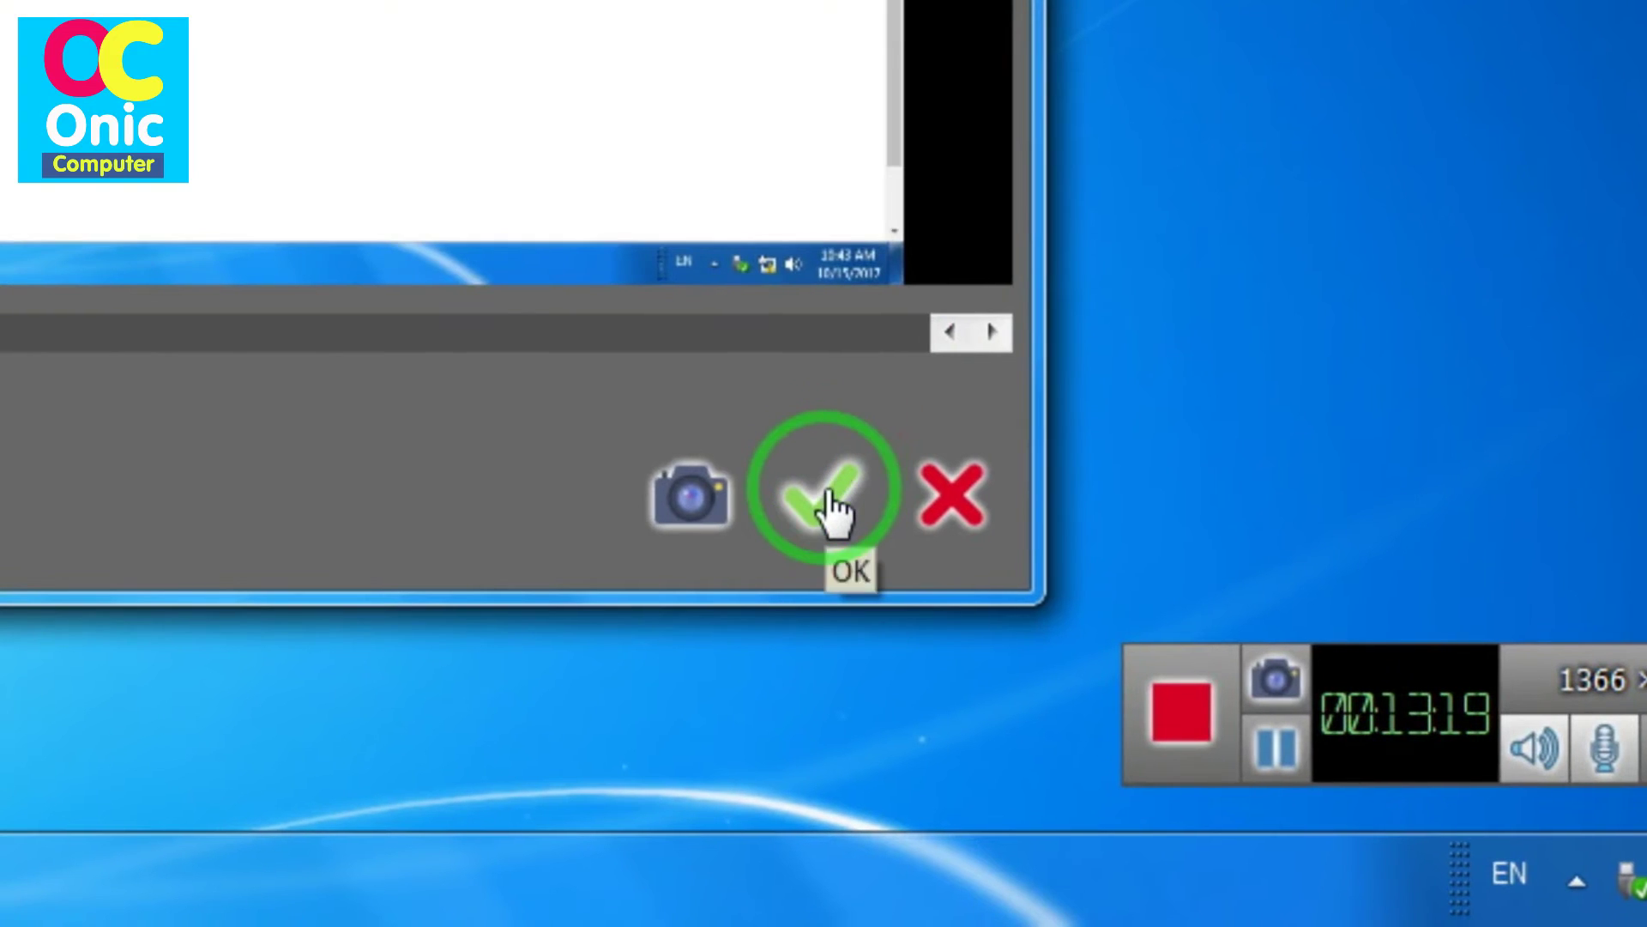
pyautogui.click(829, 490)
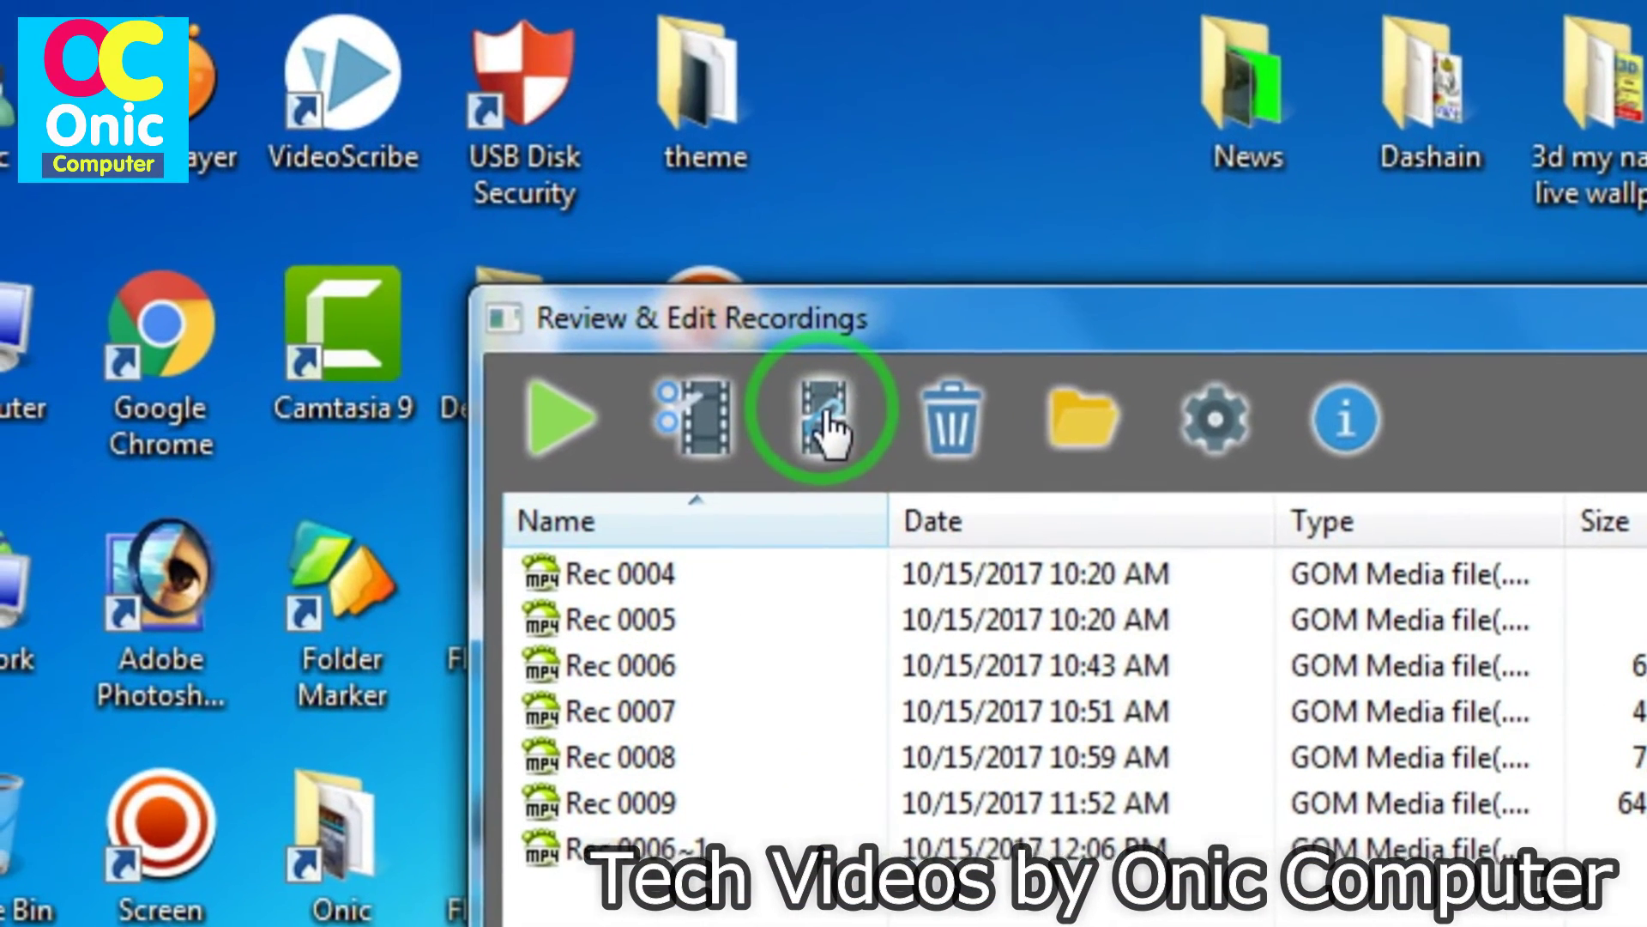
# Examine the video joining options for Rec 0004 and Rec 0005, and leave without joining them.
pyautogui.click(712, 583)
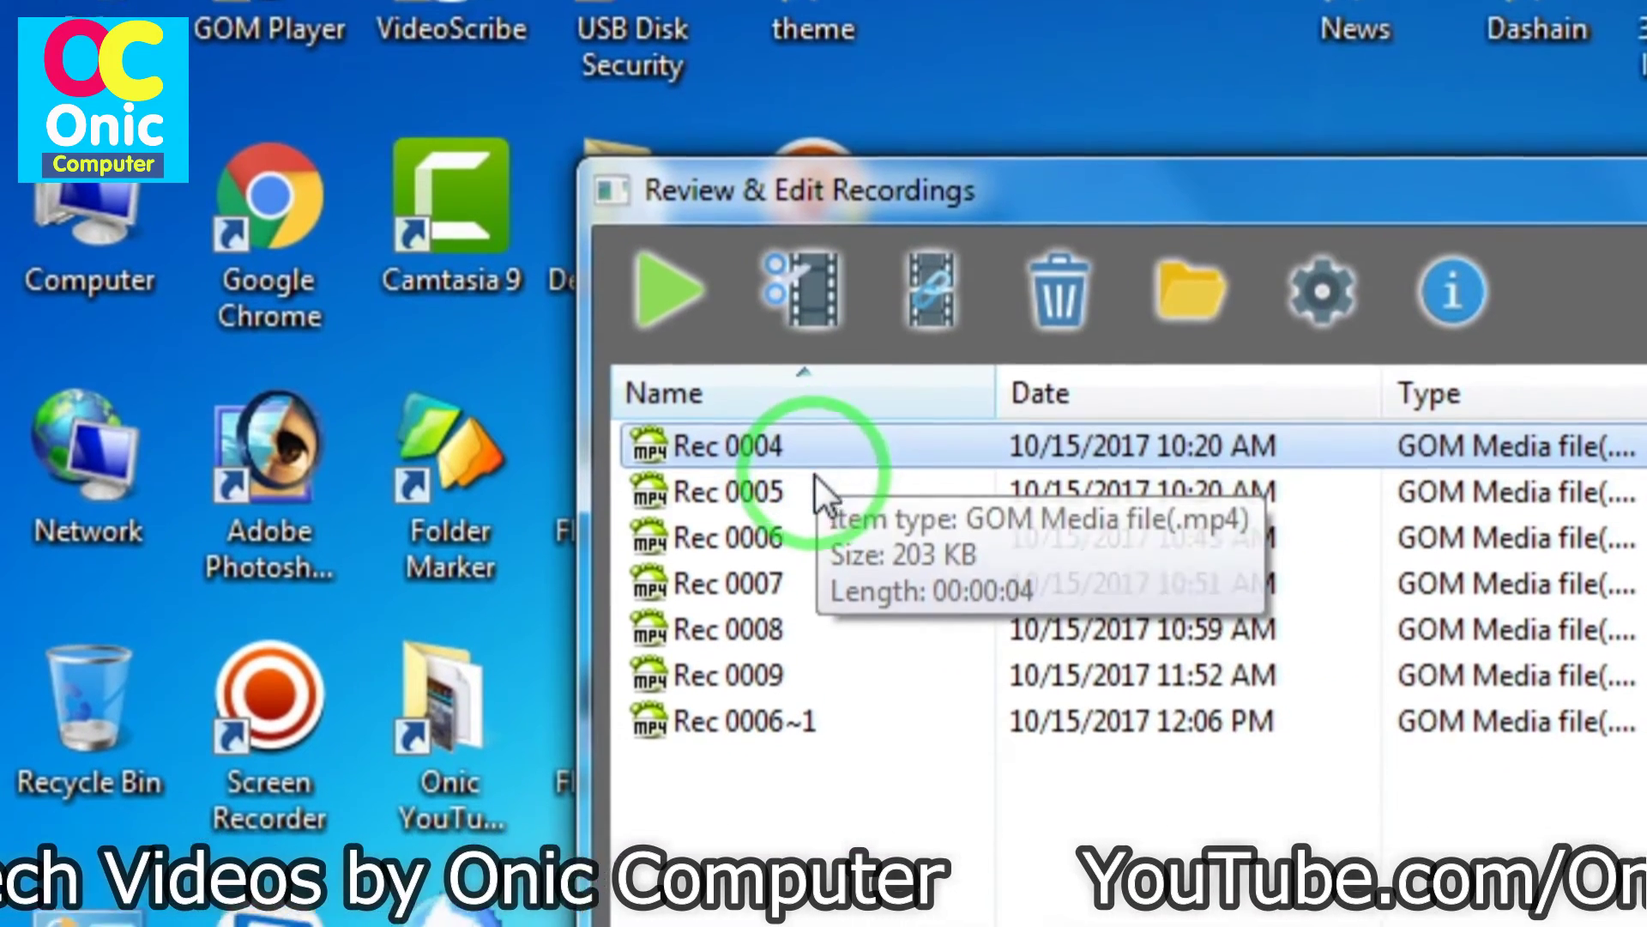
pyautogui.keyDown('ctrl'); pyautogui.click(816, 494); pyautogui.keyUp('ctrl')
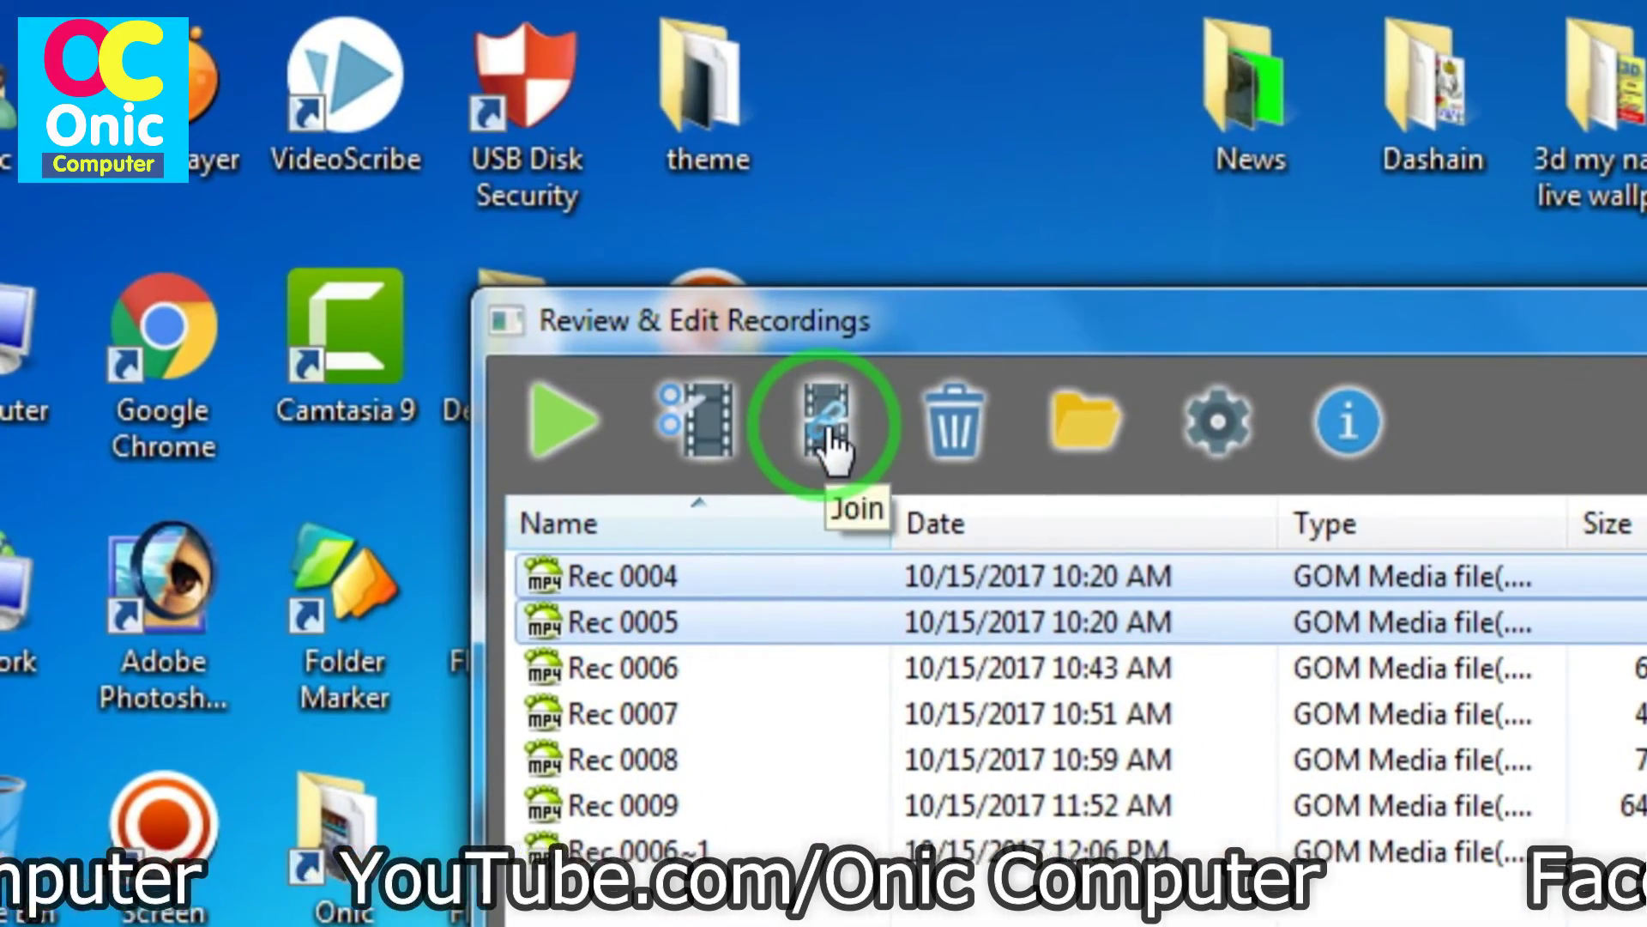
pyautogui.click(826, 433)
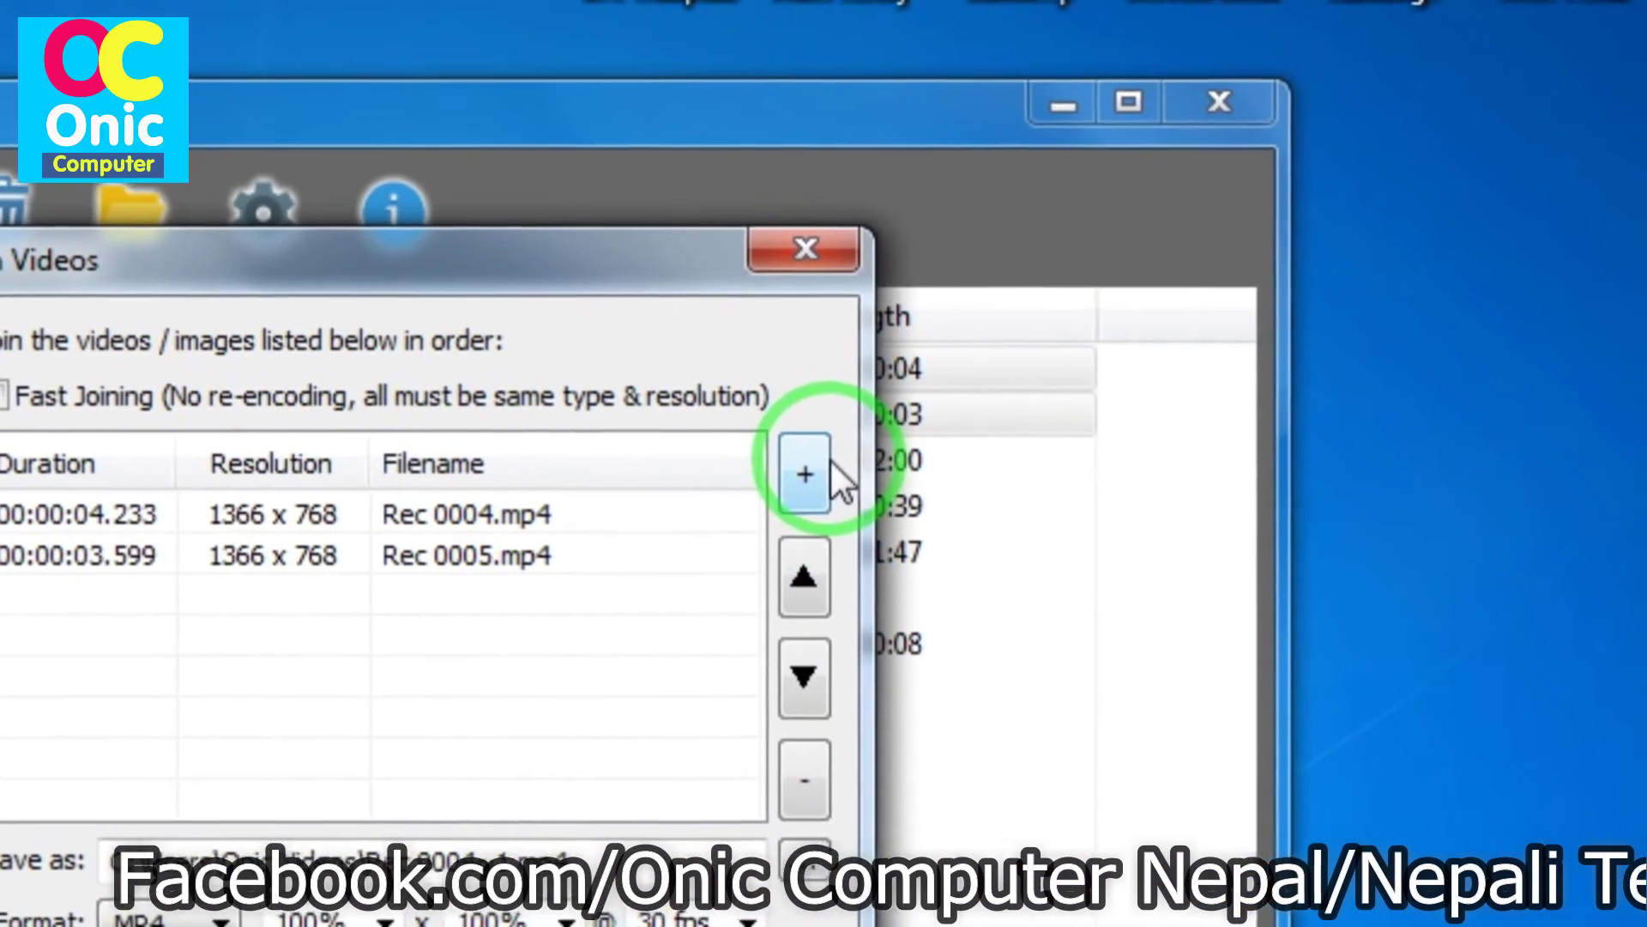
pyautogui.click(824, 465)
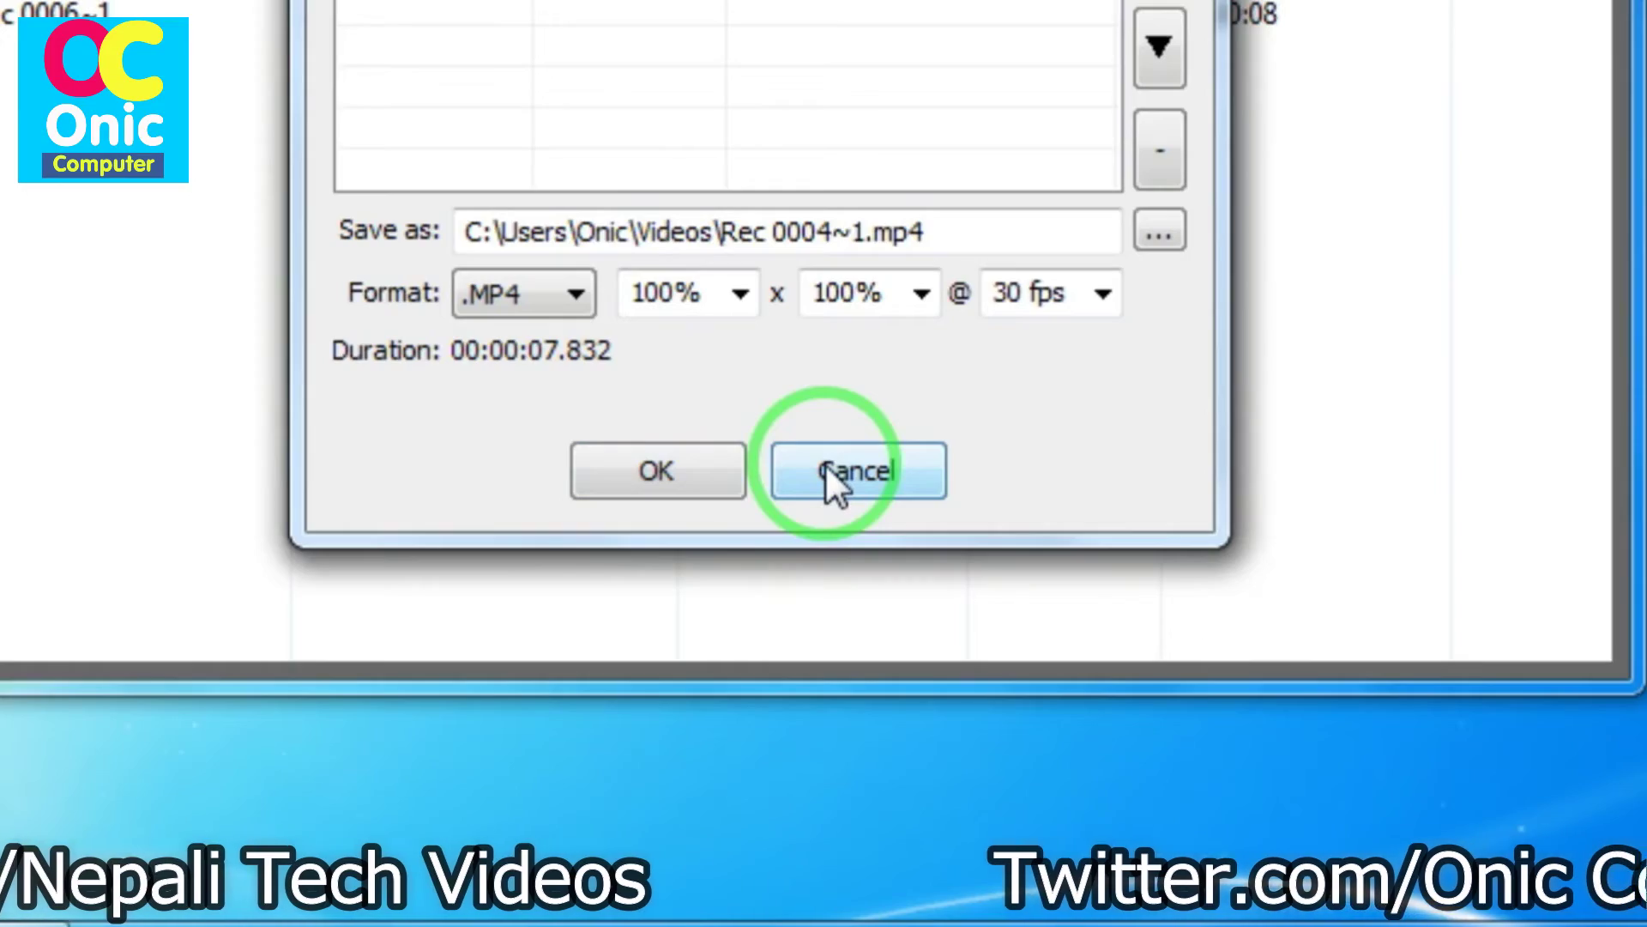
pyautogui.click(831, 482)
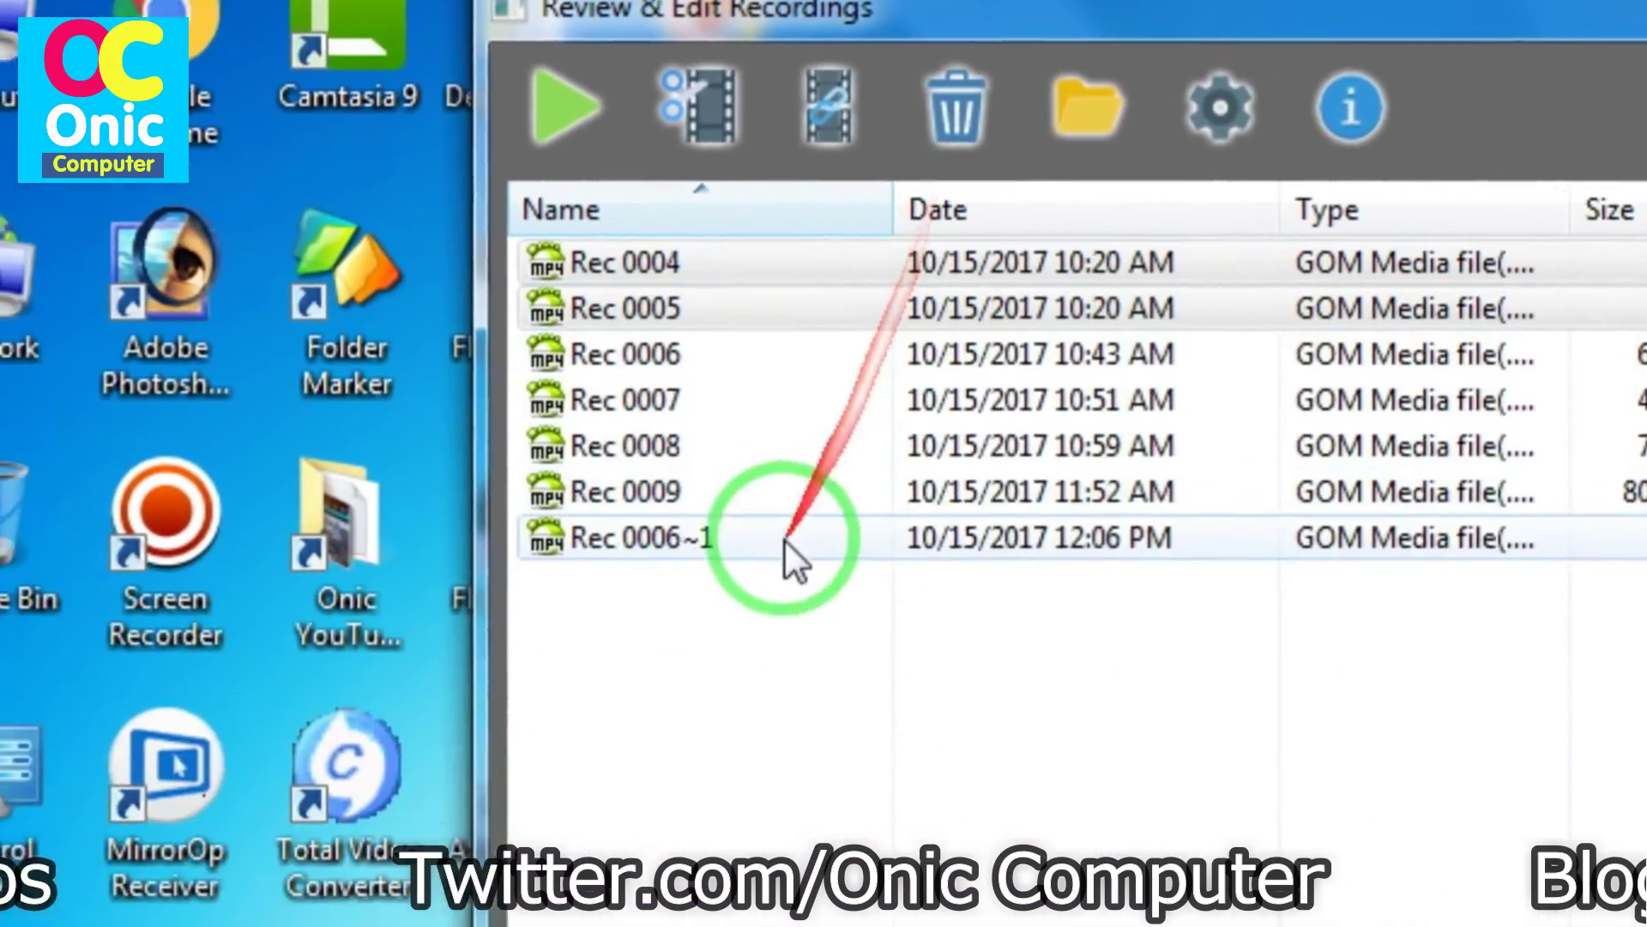
# Move the trimmed clip Rec 0006~1 to the Recycle Bin.
pyautogui.click(668, 539)
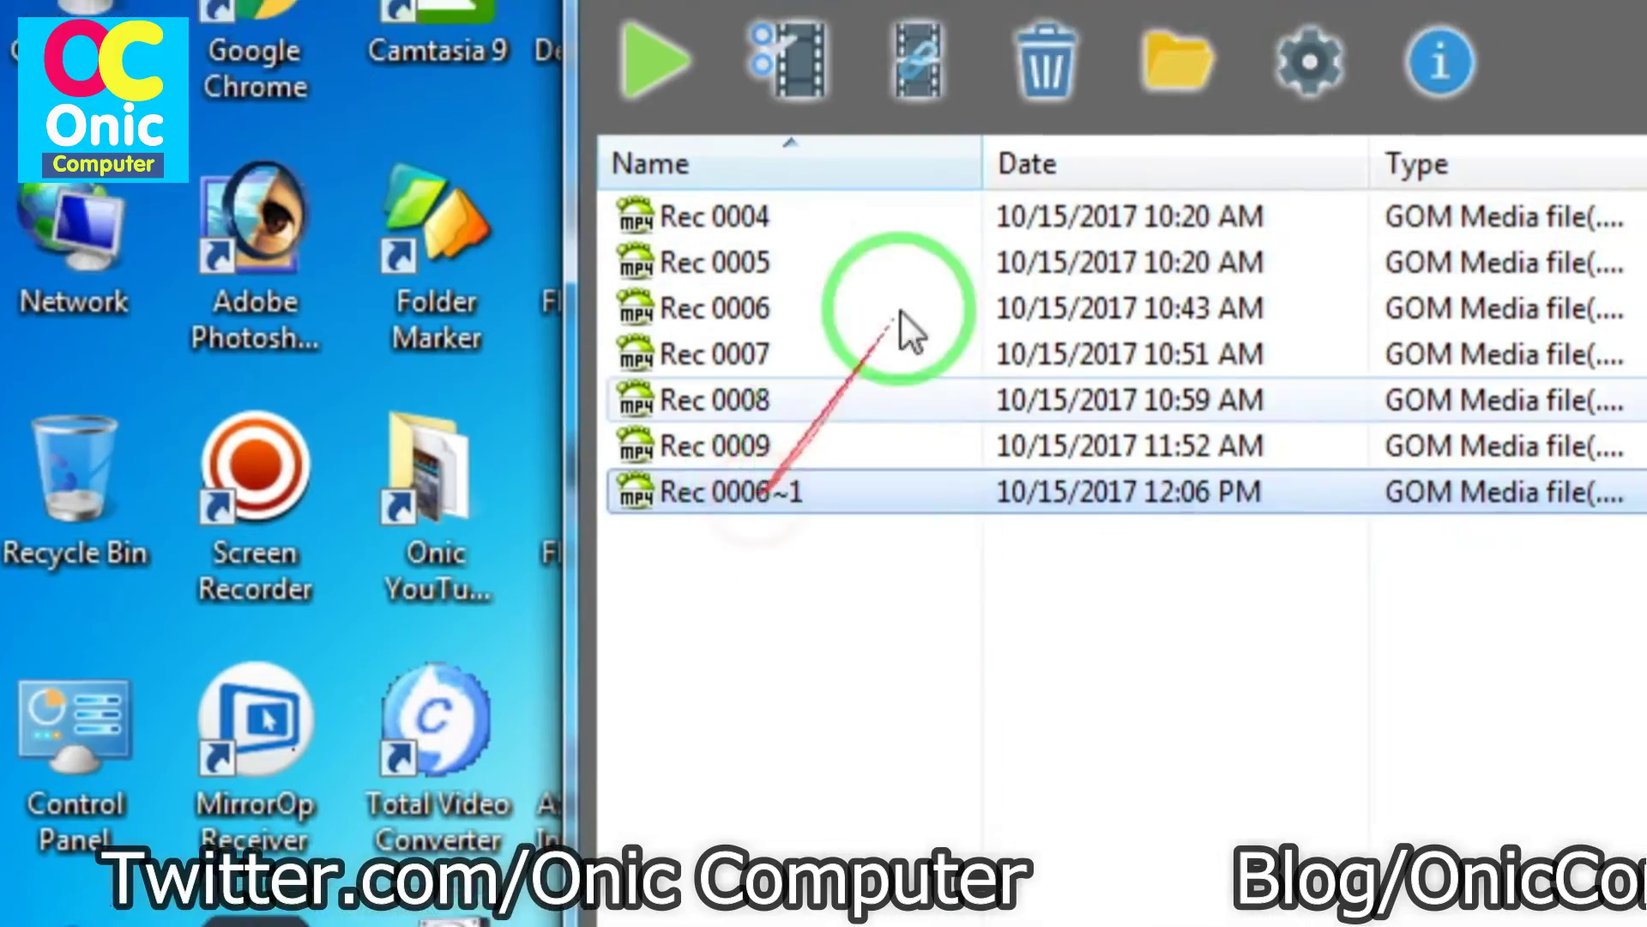
pyautogui.click(1045, 62)
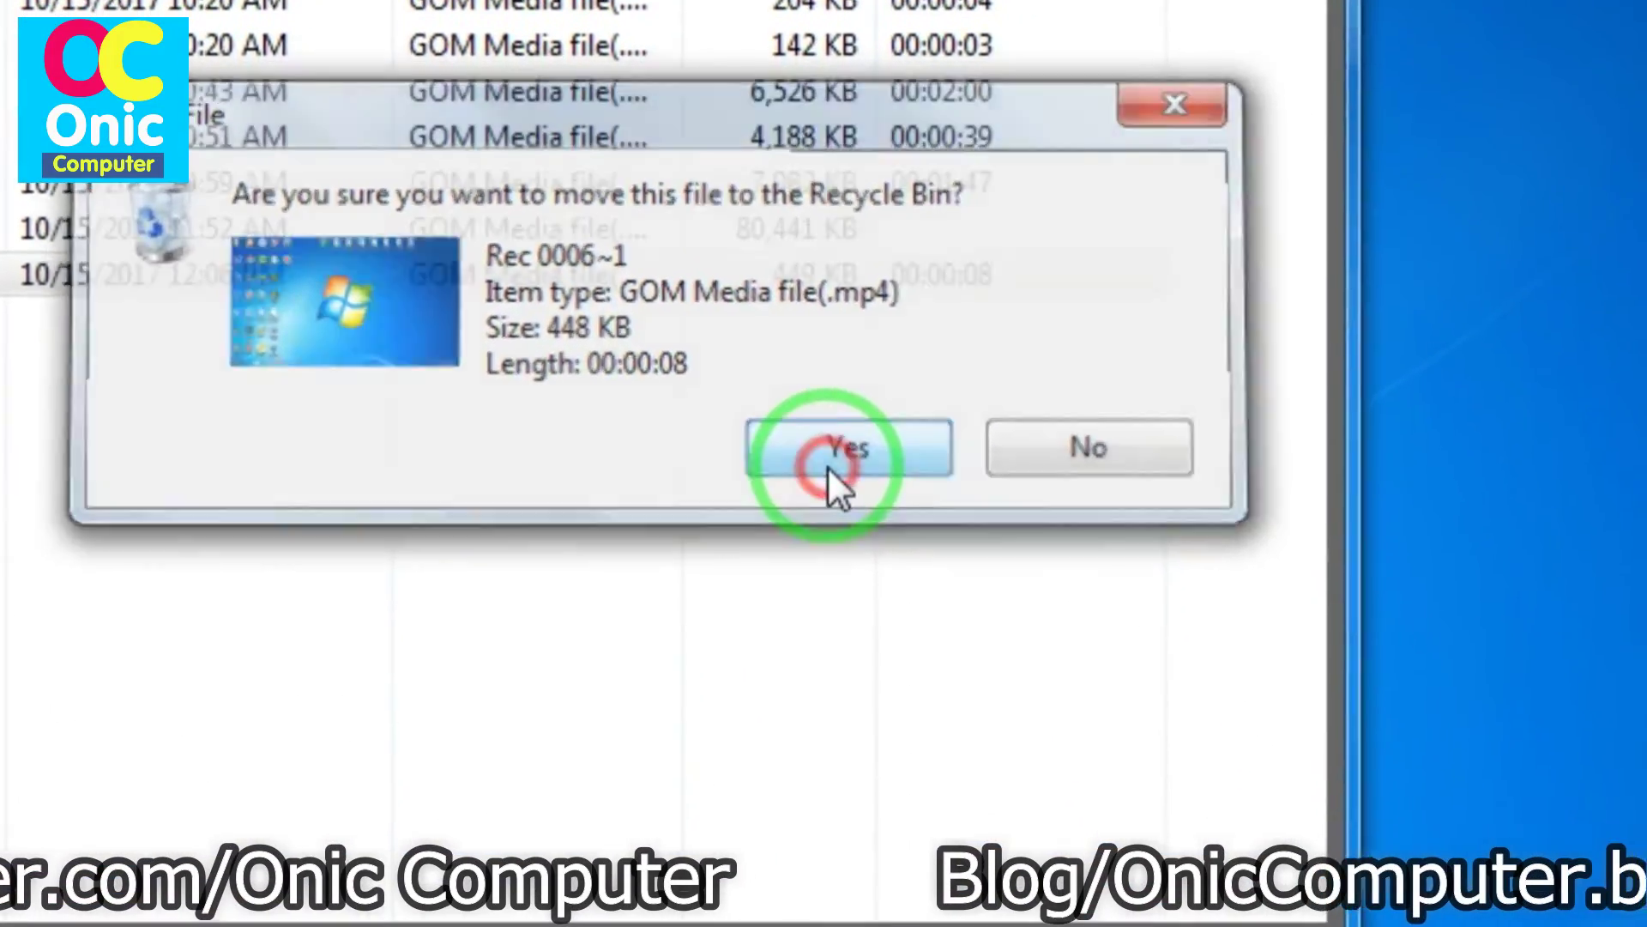
pyautogui.click(871, 547)
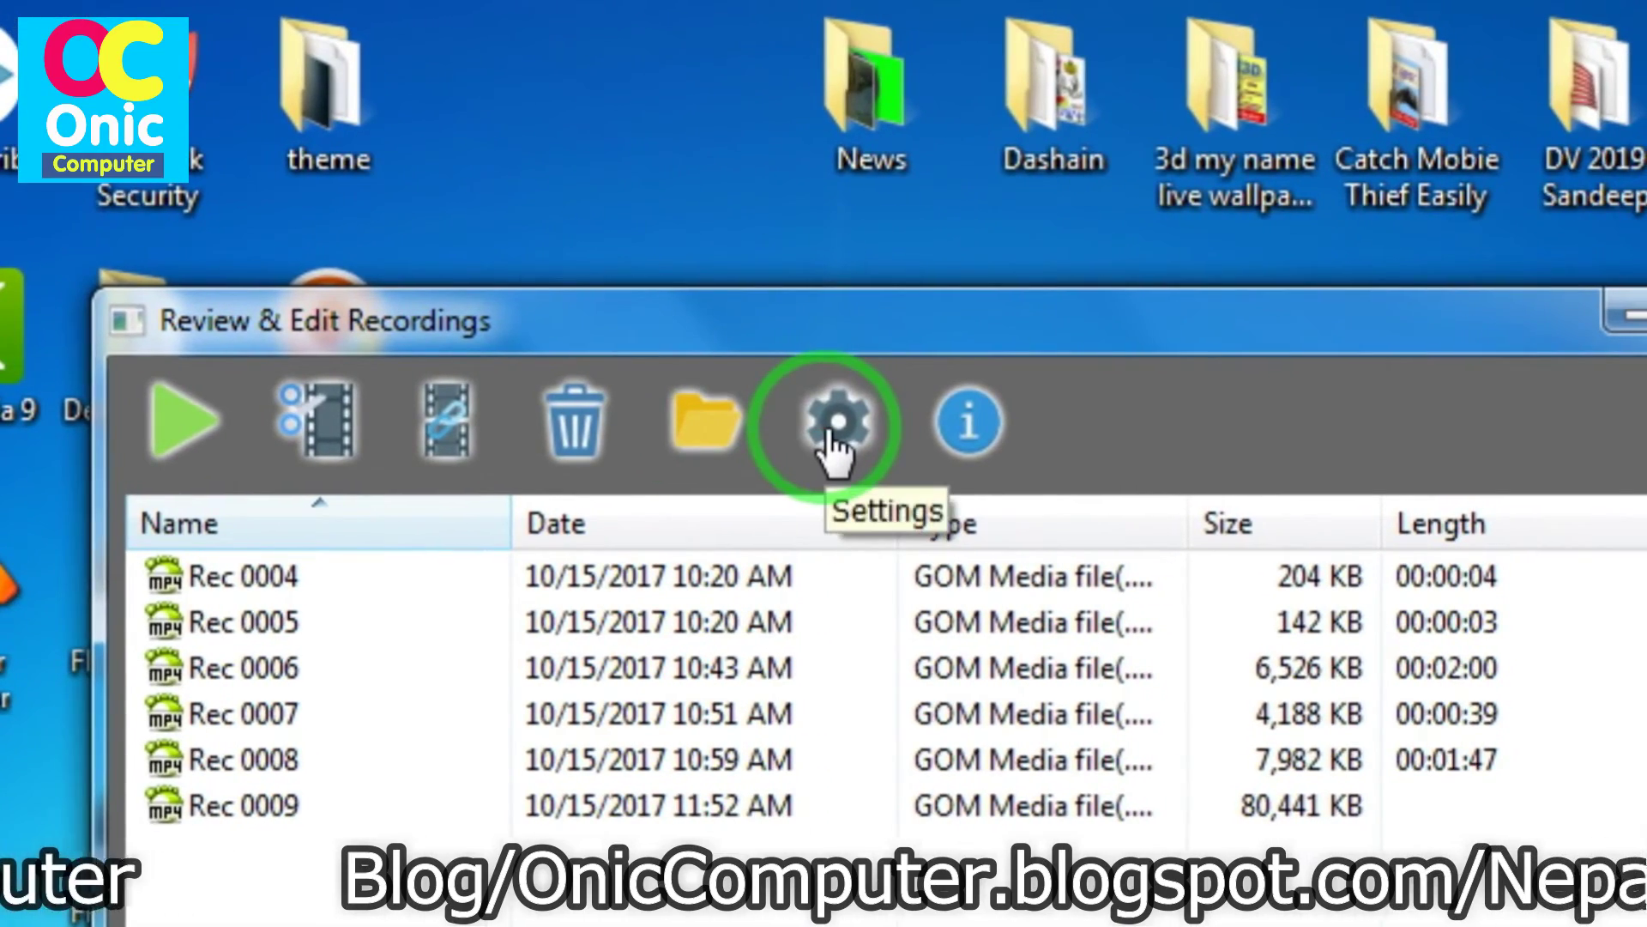
# View the recorder settings from the recordings window and close them without changes.
pyautogui.click(830, 427)
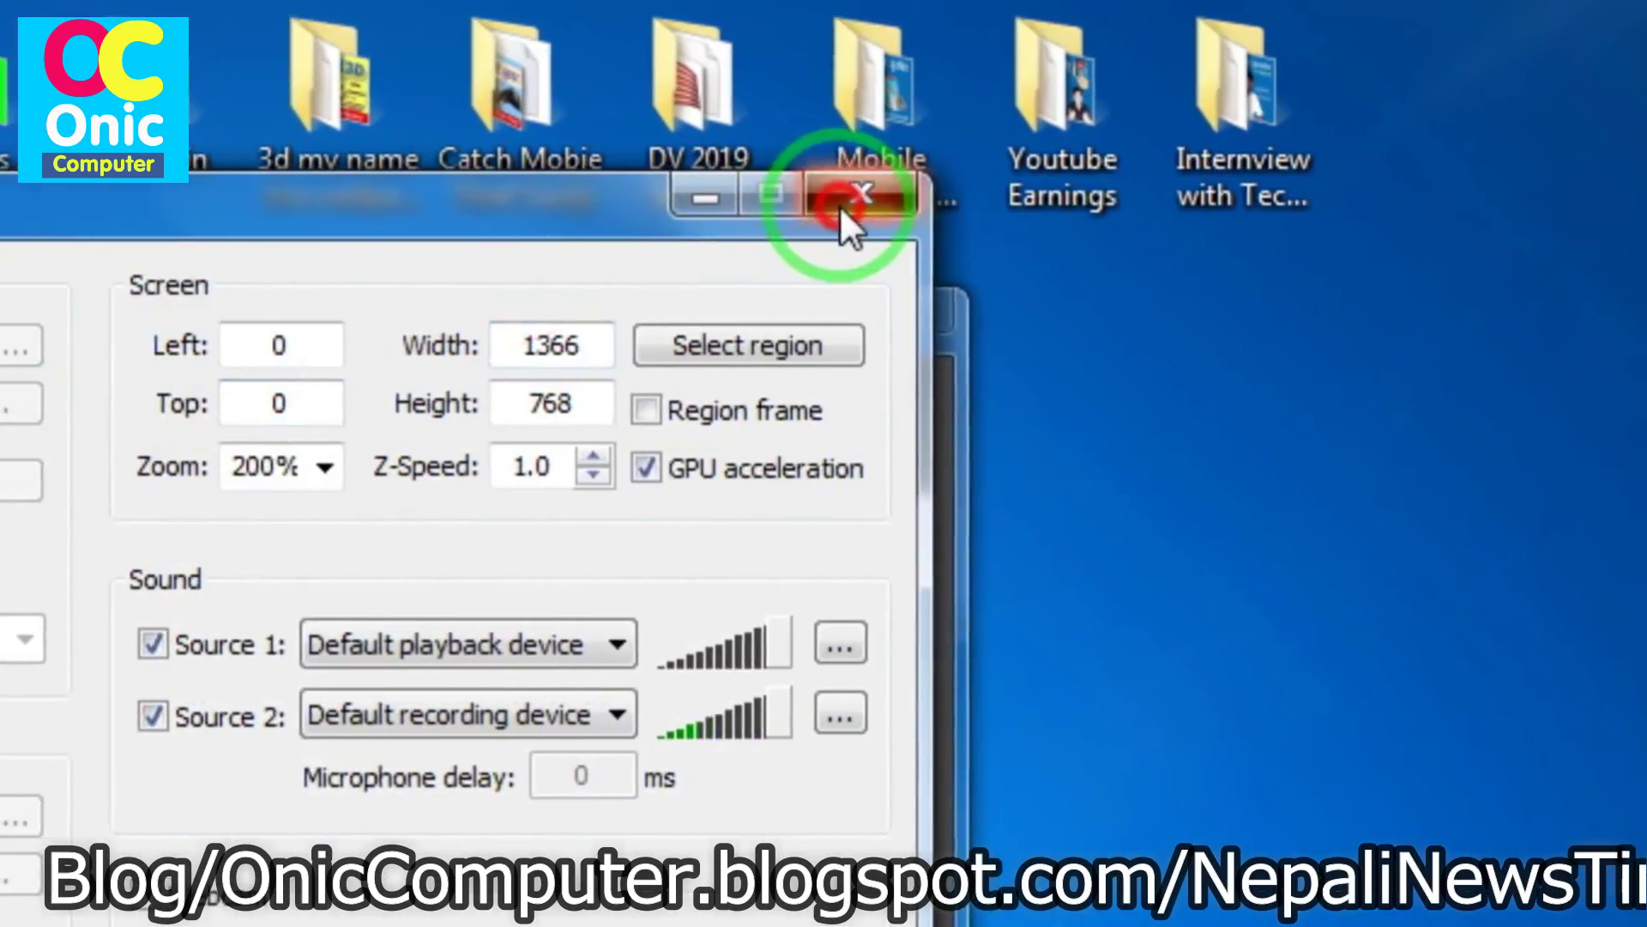
pyautogui.click(1099, 193)
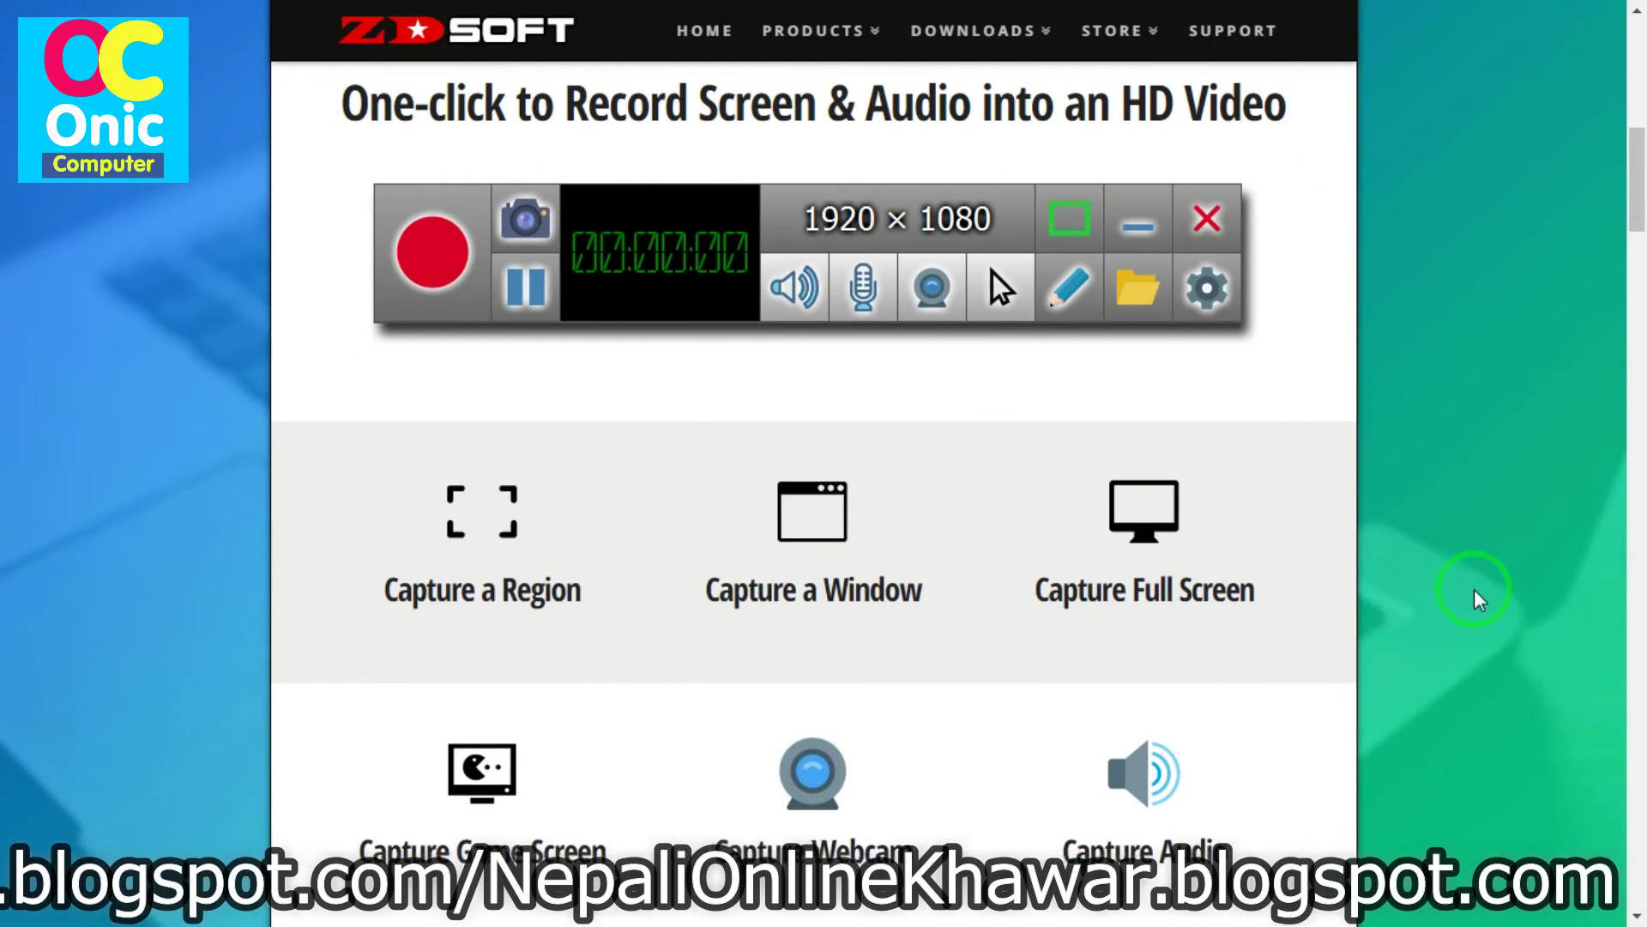
# Look through the feature overview of the screen recorder on the ZD Soft website.
pyautogui.scroll(-7, 1474, 591)
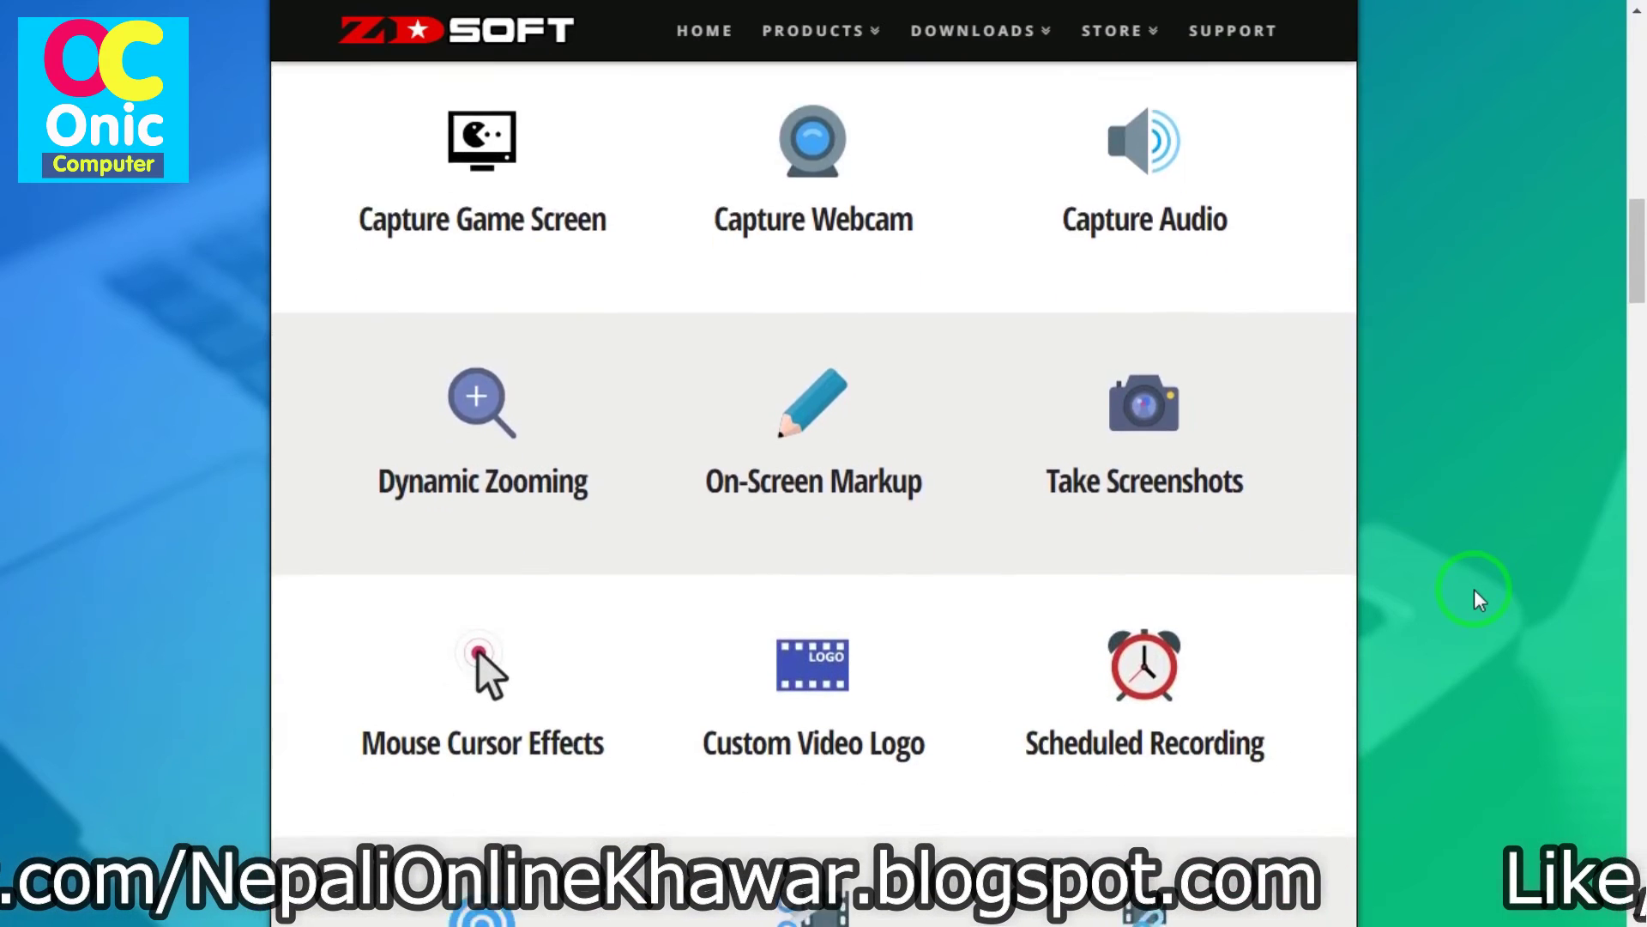
pyautogui.scroll(-8, 1474, 589)
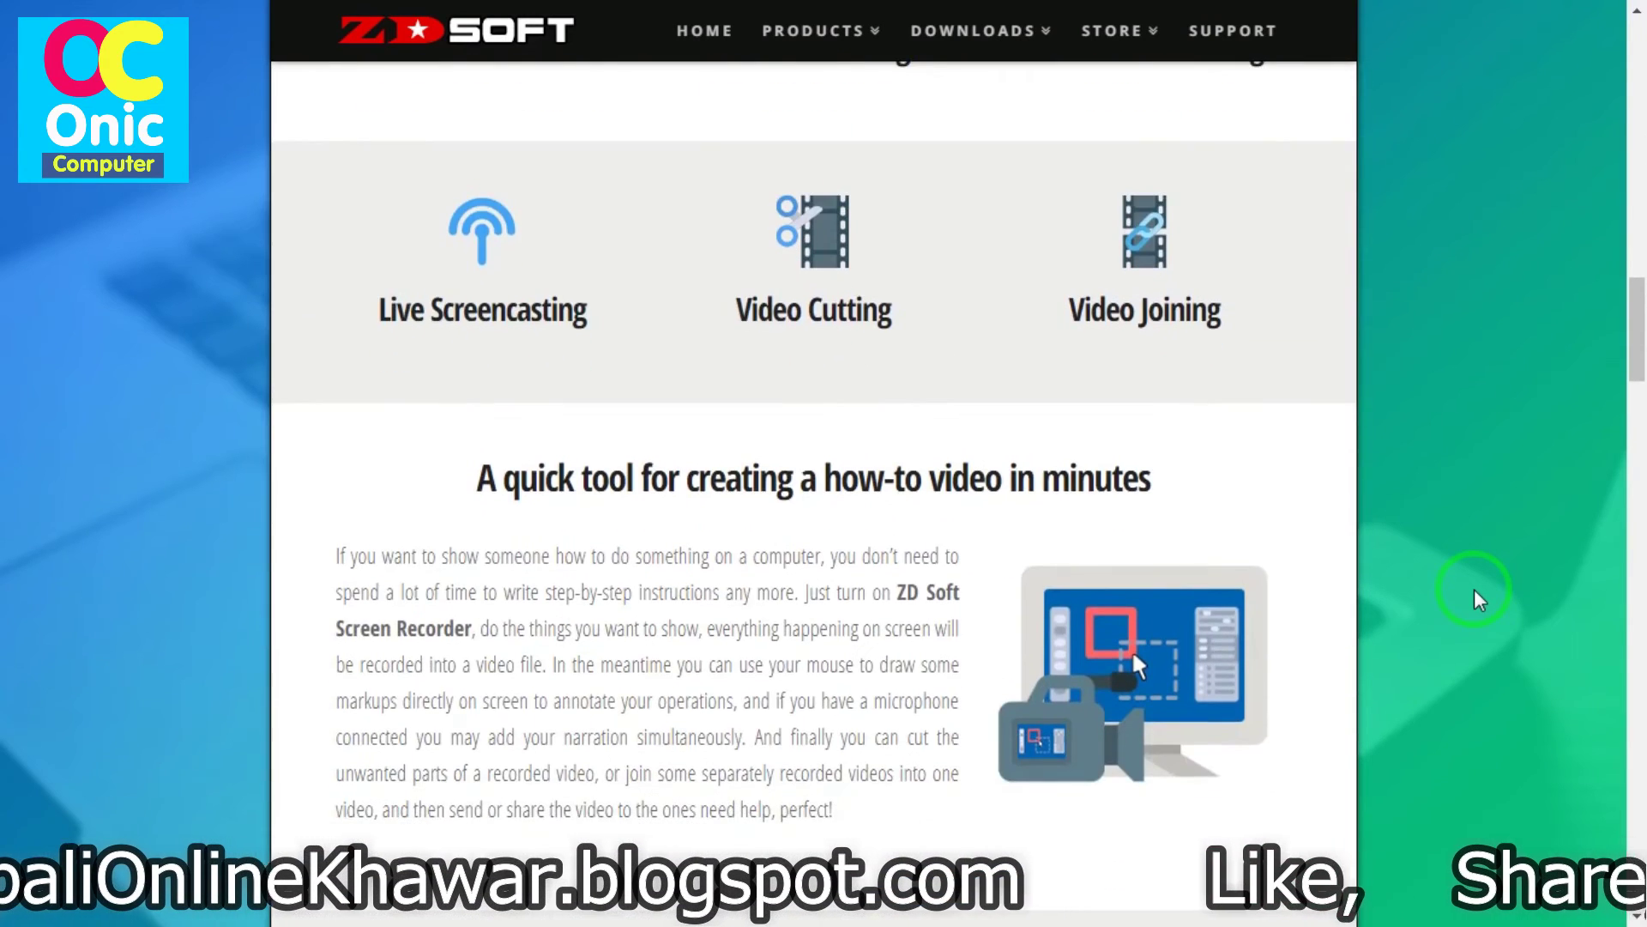
pyautogui.scroll(10, 1474, 589)
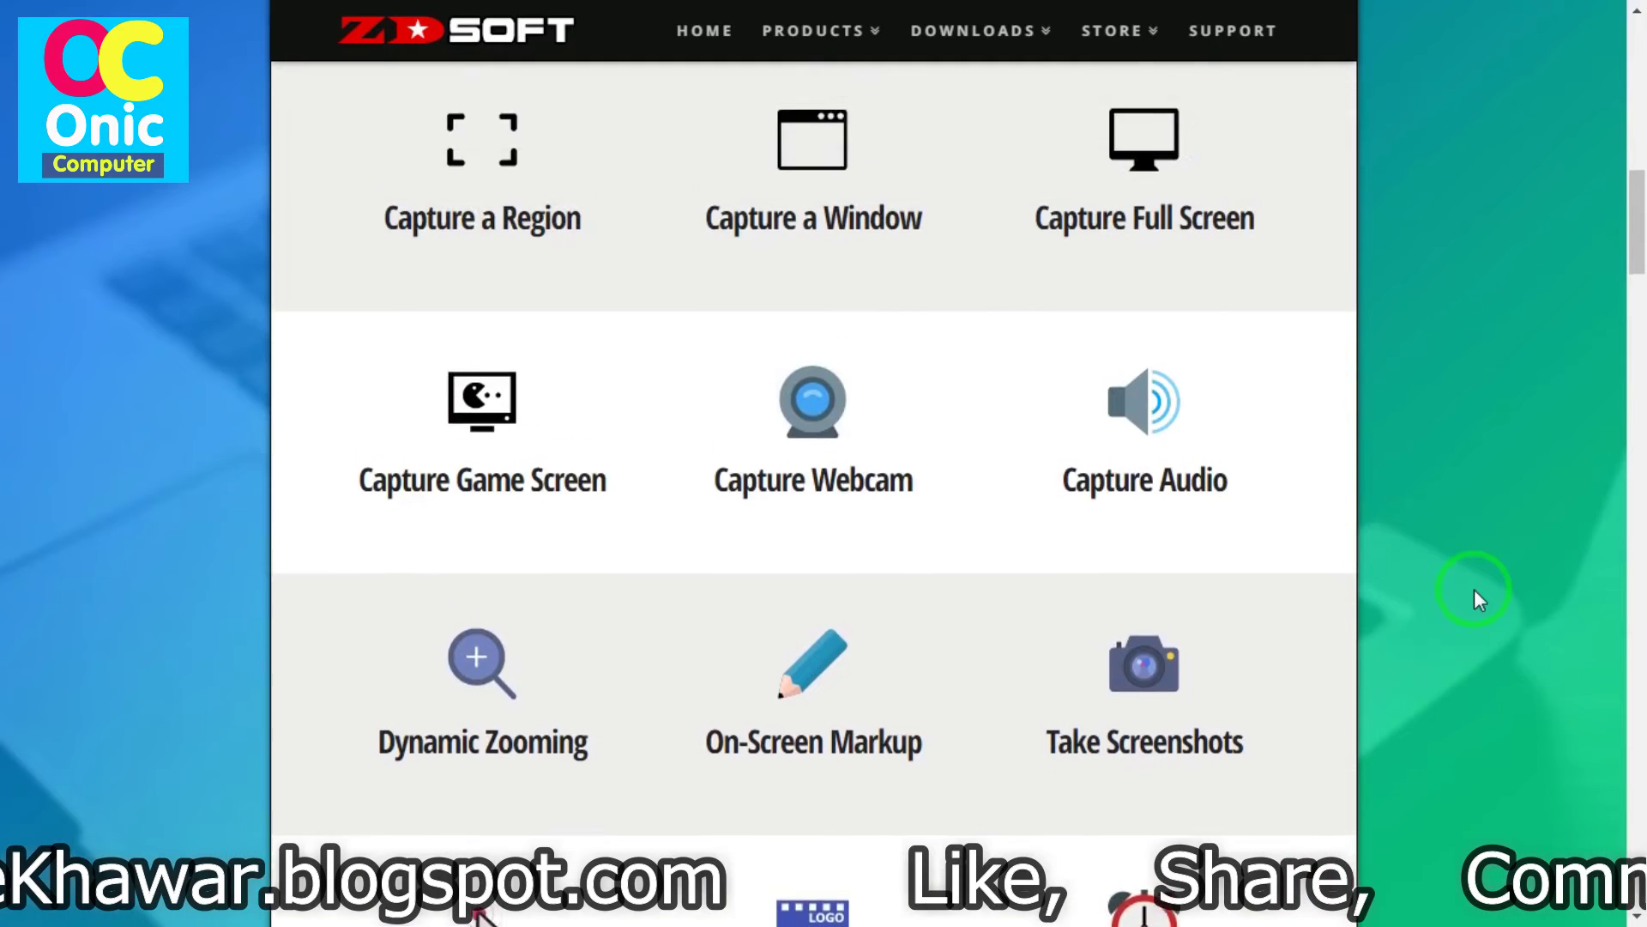
pyautogui.scroll(4, 1474, 589)
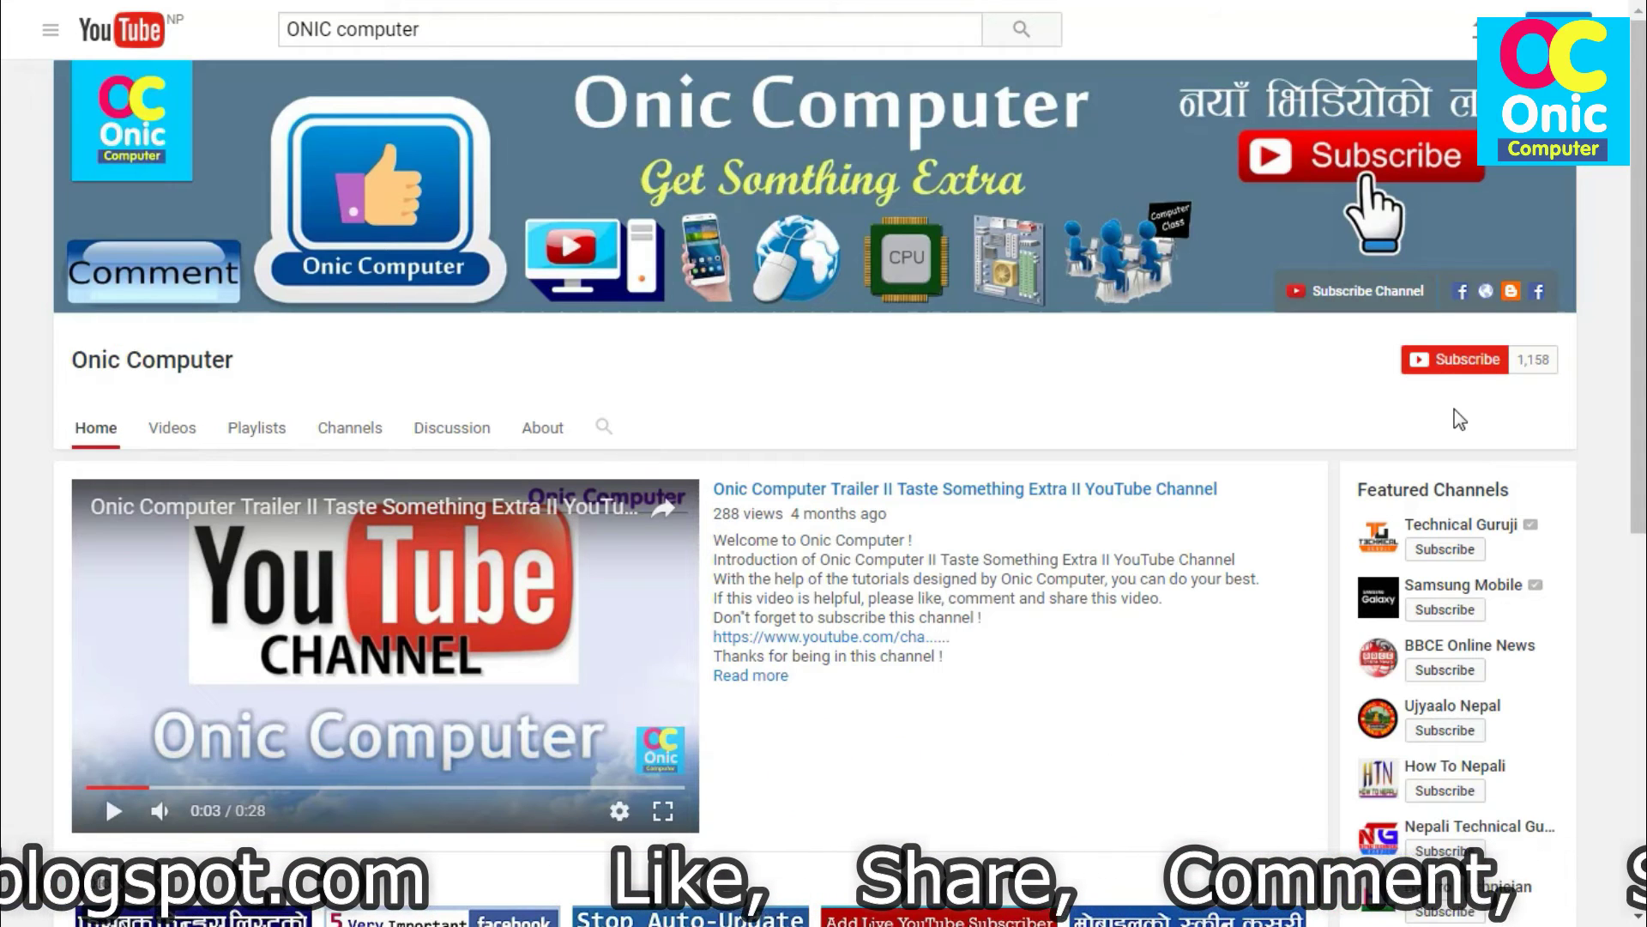